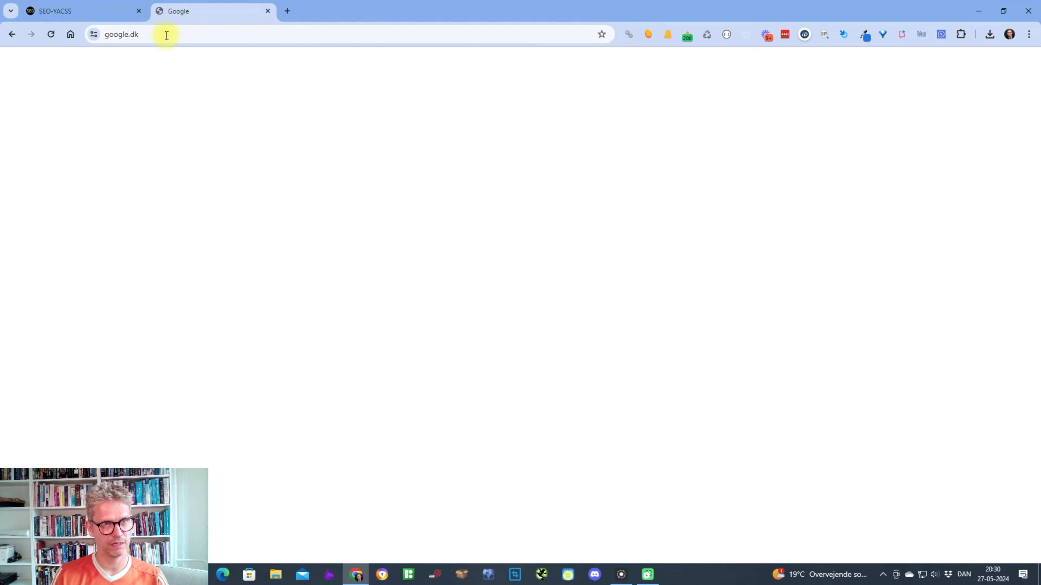
Search Google for 'stackpath' and open the stackpath.com homepage from the results.
type("stackpath")
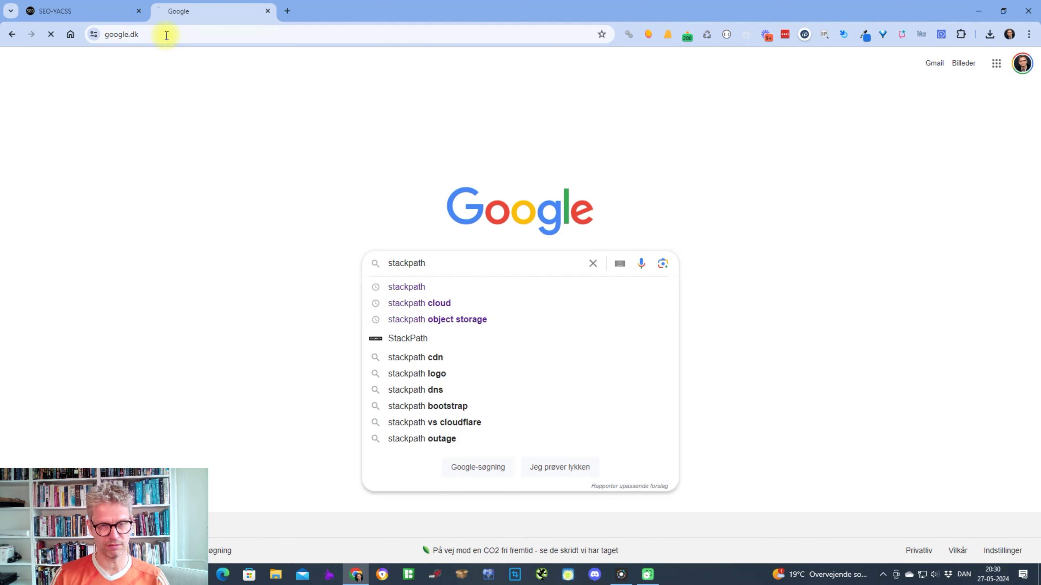
key("Return")
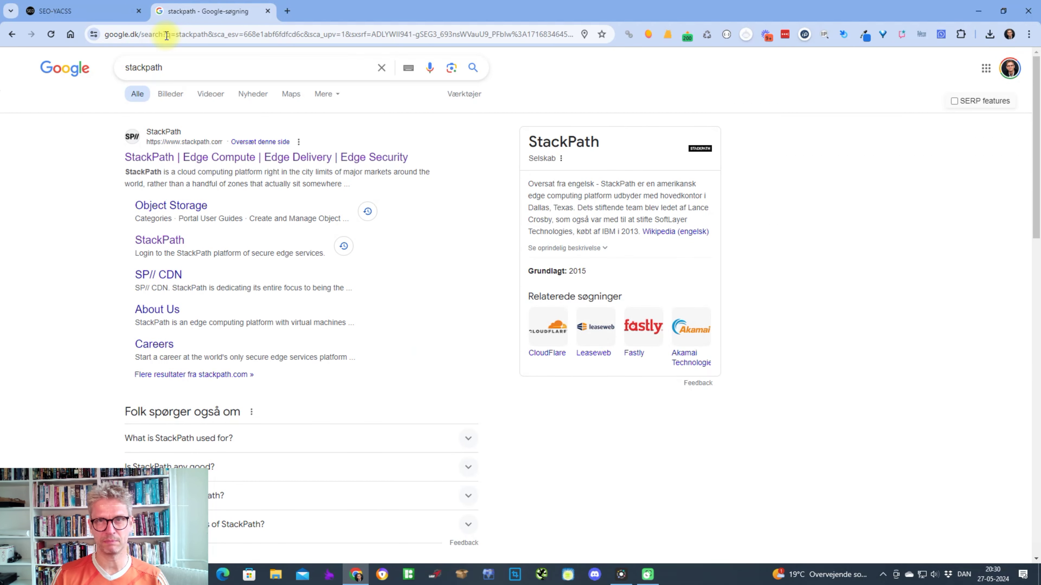
left_click(253, 157)
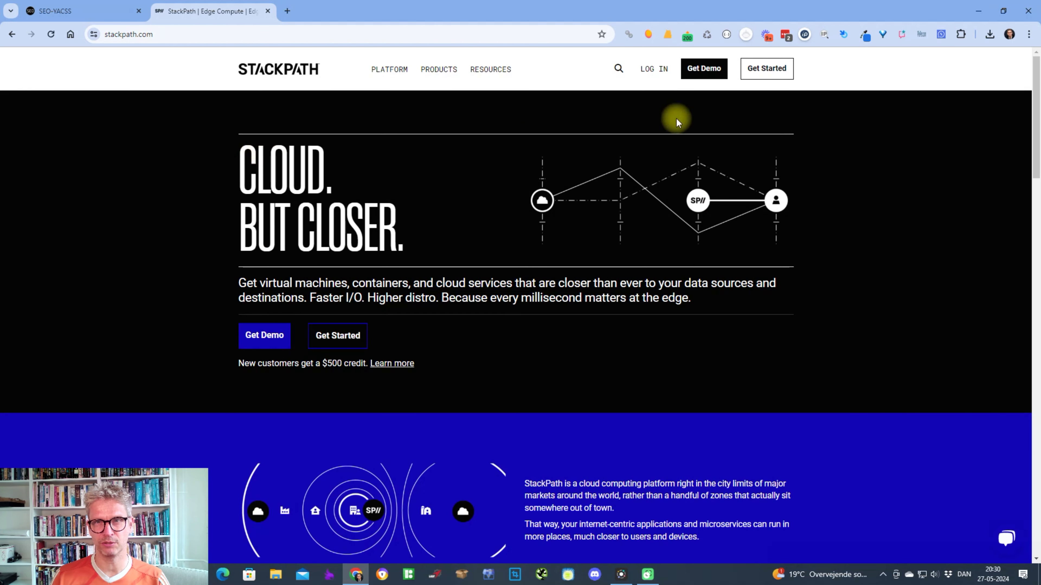
Sign in to the StackPath account to reach the control panel Dashboard.
left_click(657, 69)
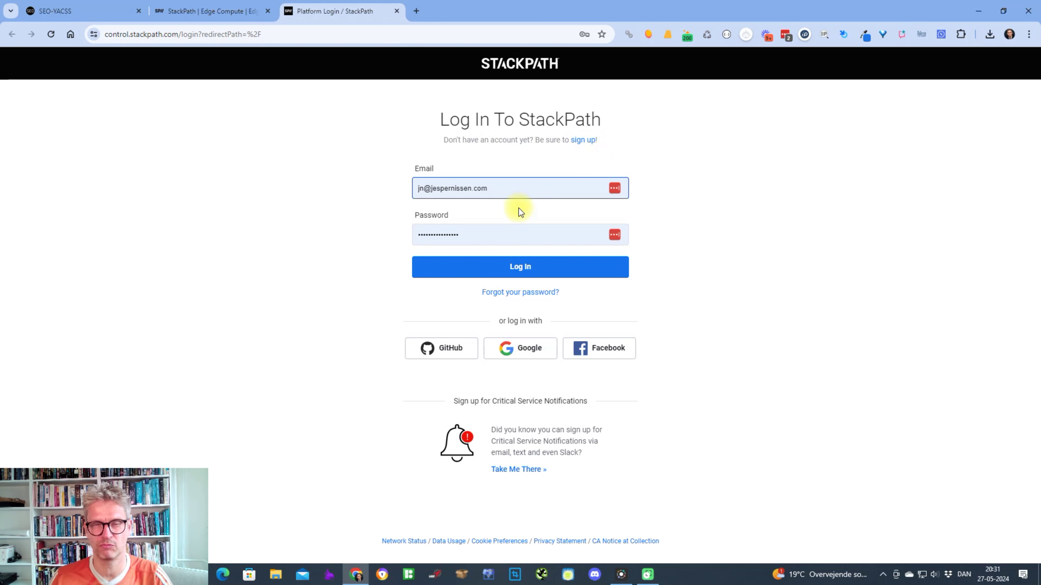
left_click(497, 267)
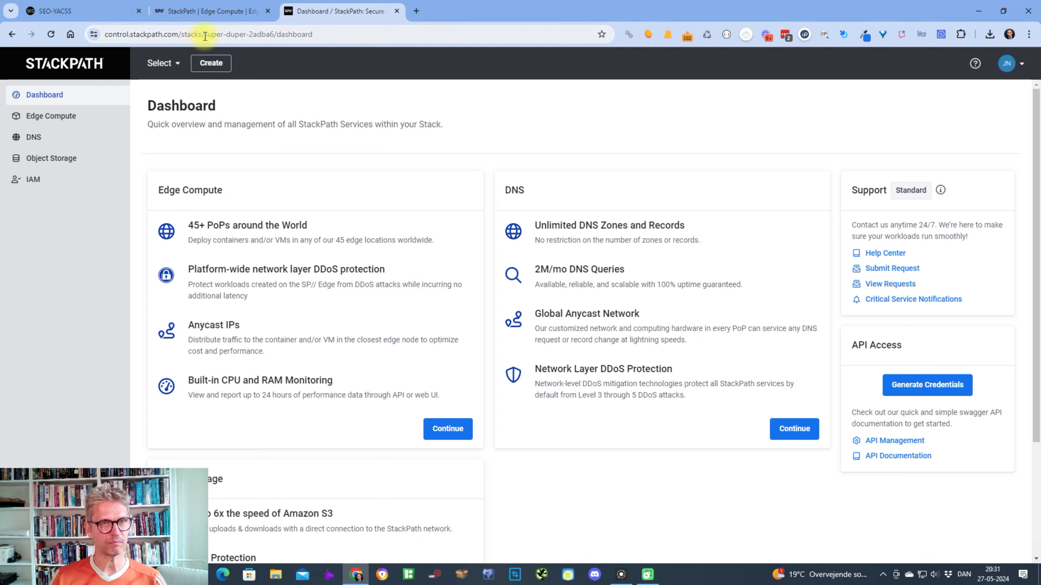
left_click_drag(204, 34, 248, 36)
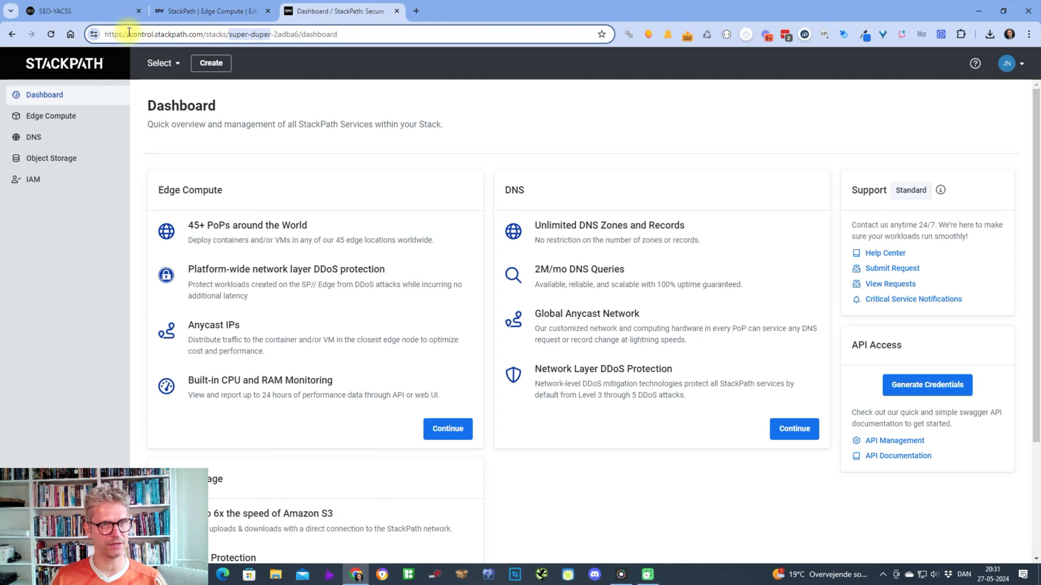
left_click_drag(206, 34, 225, 32)
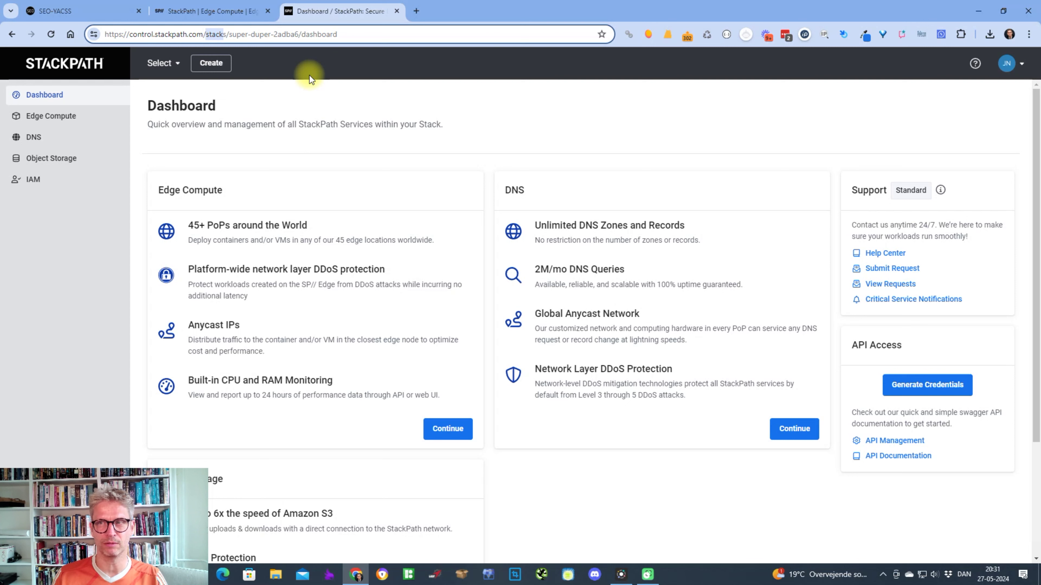
left_click(1011, 64)
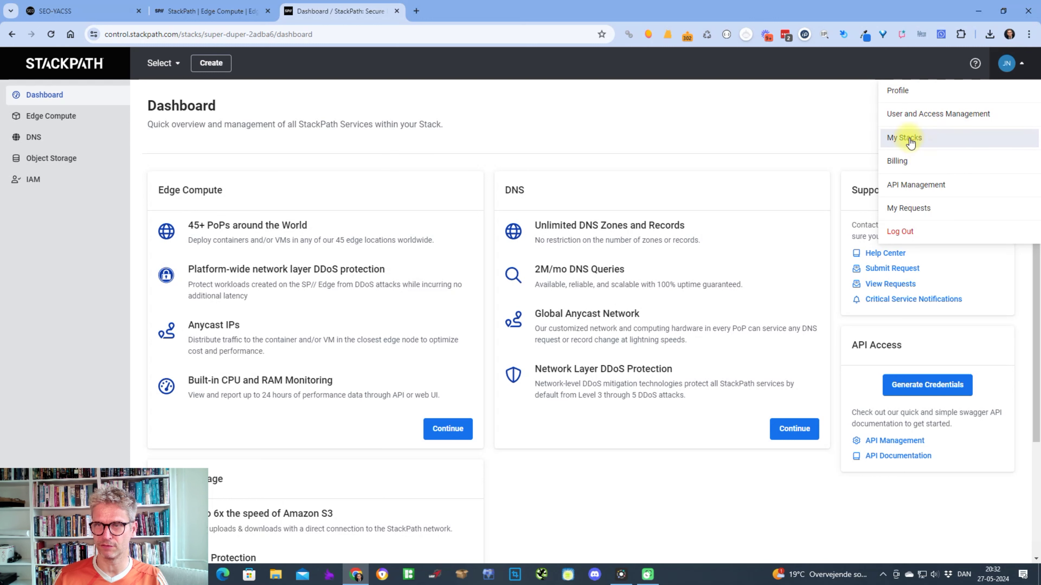
left_click(898, 139)
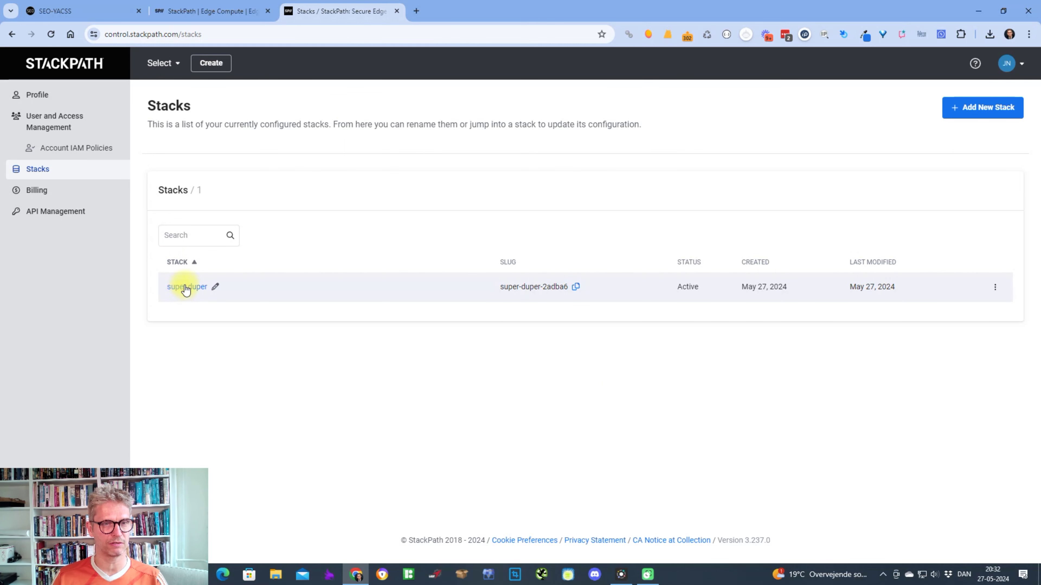
left_click(187, 287)
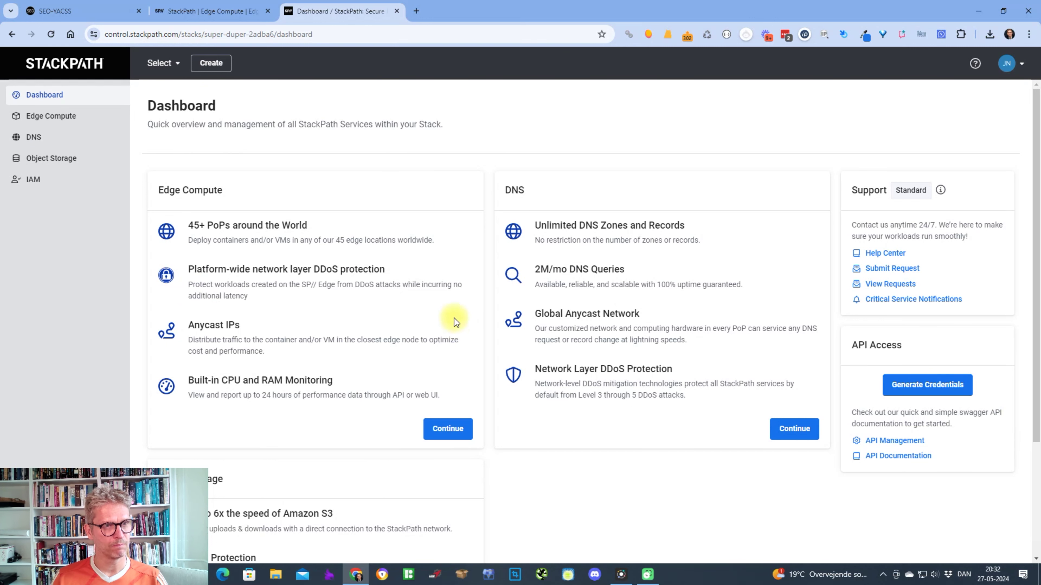
Go to Object Storage for the super duper stack and start a new bucket.
left_click(49, 161)
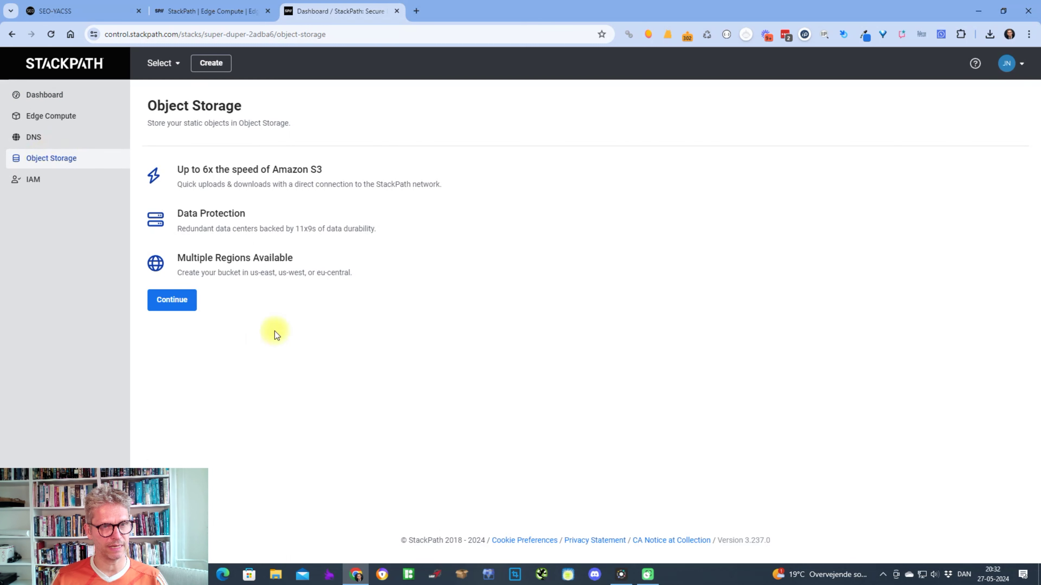
left_click(187, 307)
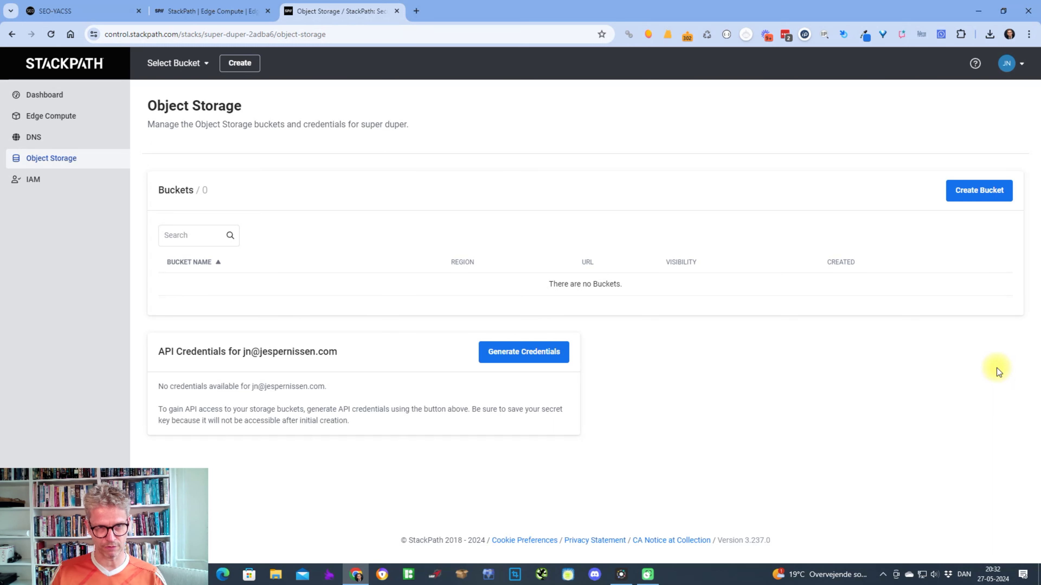
left_click(982, 190)
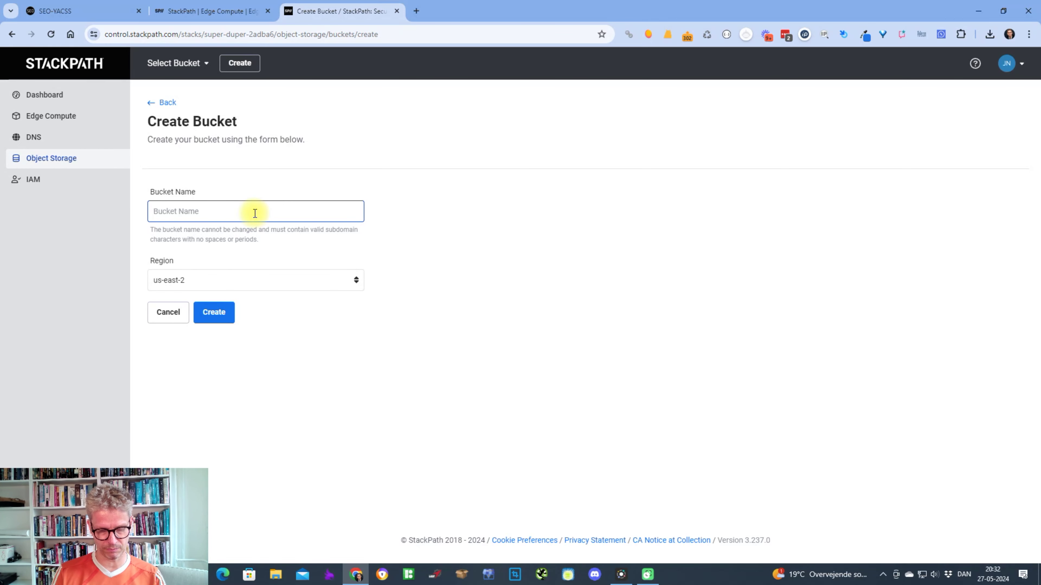
Create the private bucket 'jespertestuseast' in region us-east-2 and return to the bucket list.
type("jespertest")
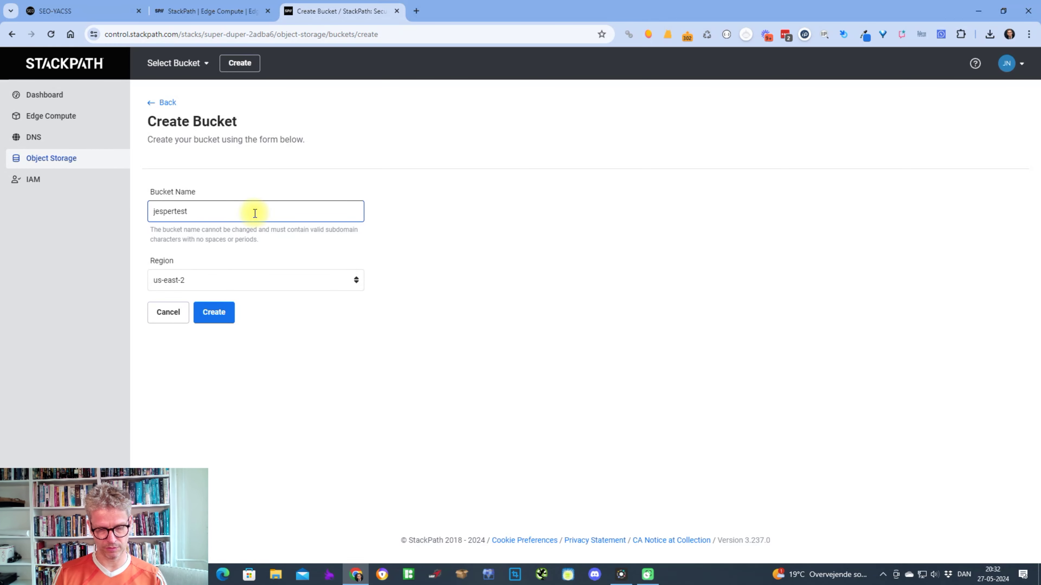
type("useast2")
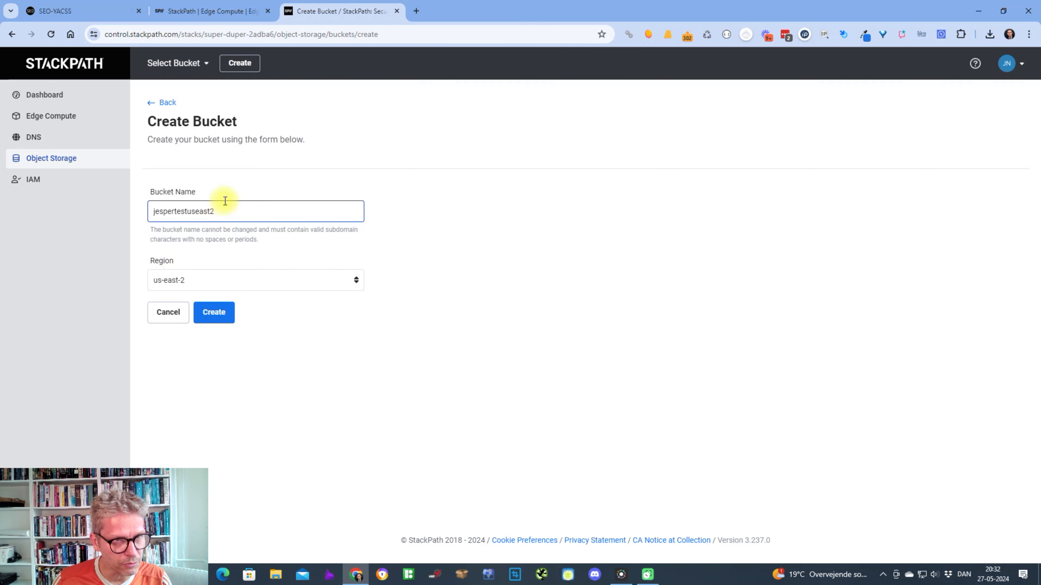
left_click(190, 284)
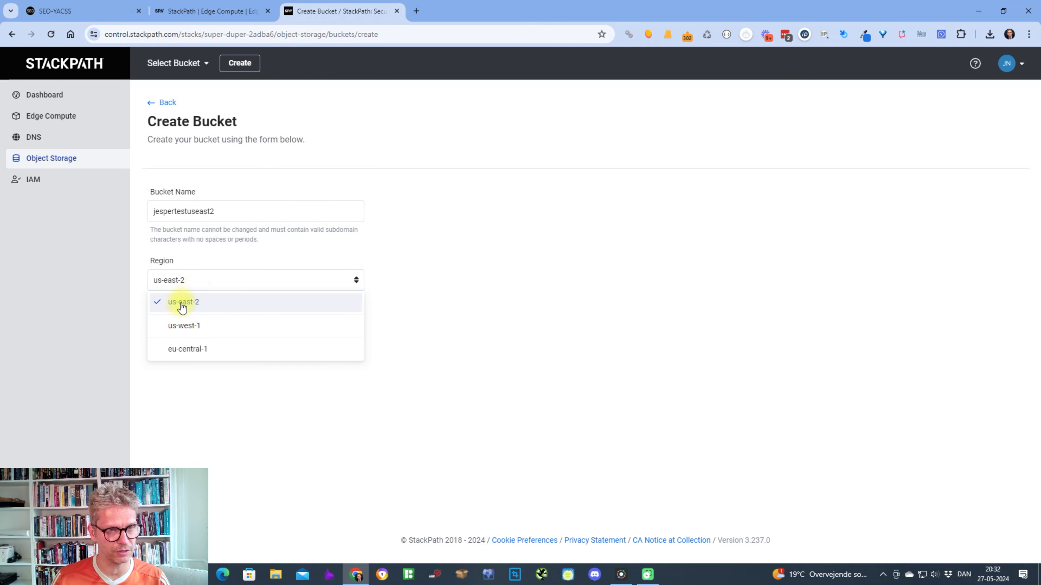
left_click(523, 321)
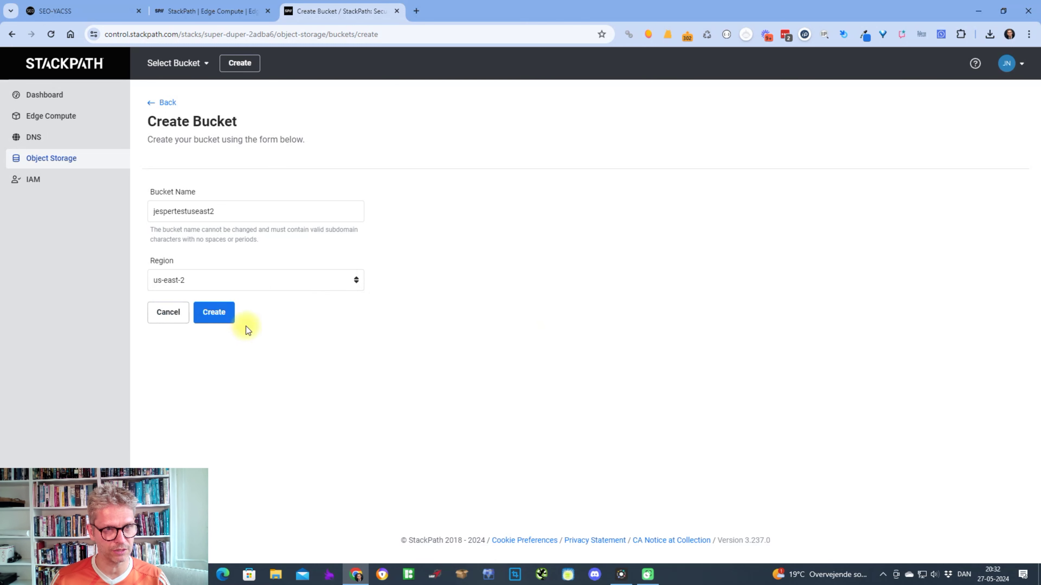
left_click(212, 318)
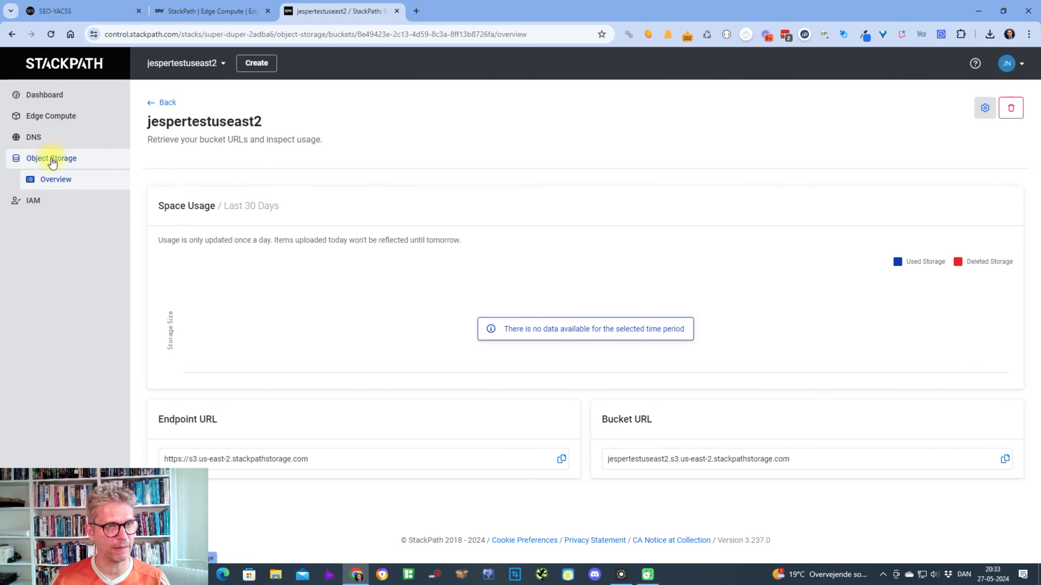
left_click(49, 160)
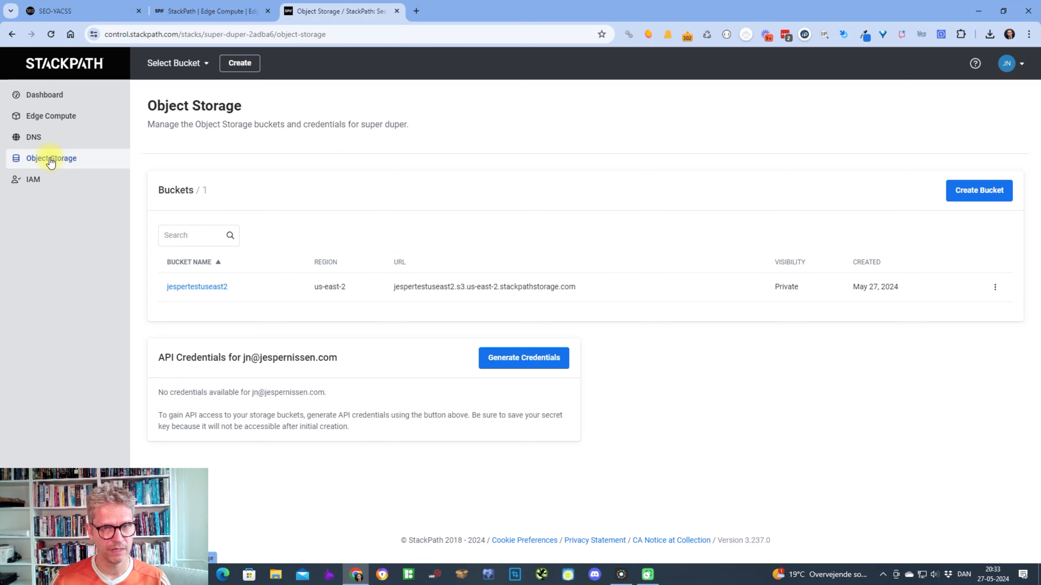
Create a second private bucket 'jespertestuswest1' in region us-west-1 and return to the bucket list.
left_click(979, 190)
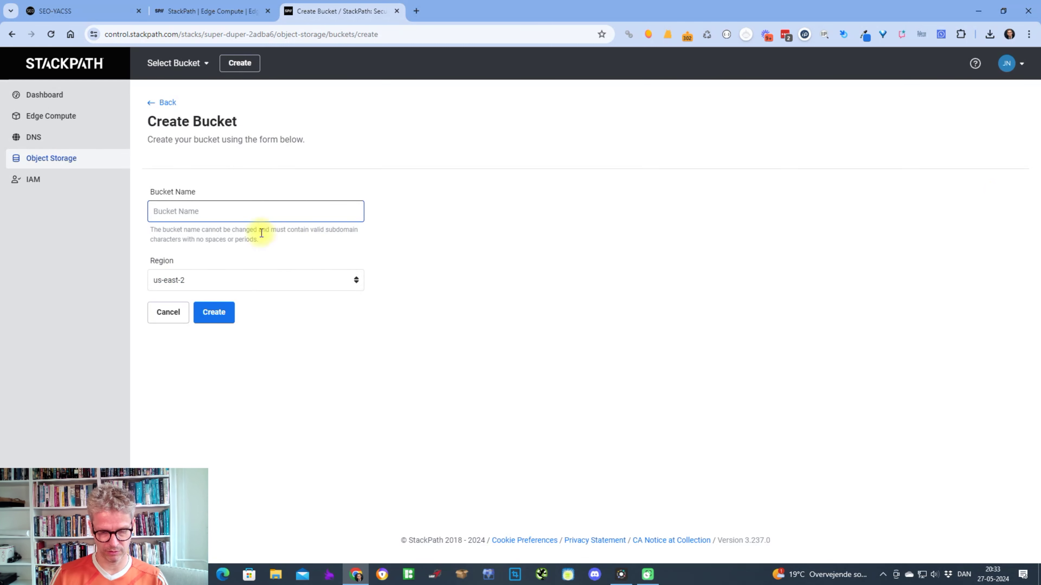
type("jespertest")
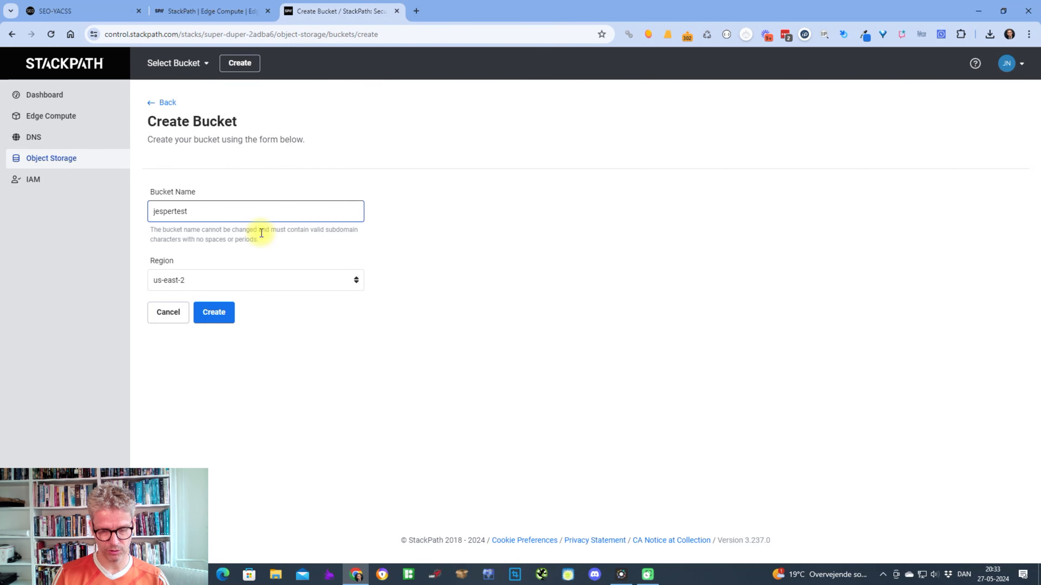
left_click(274, 282)
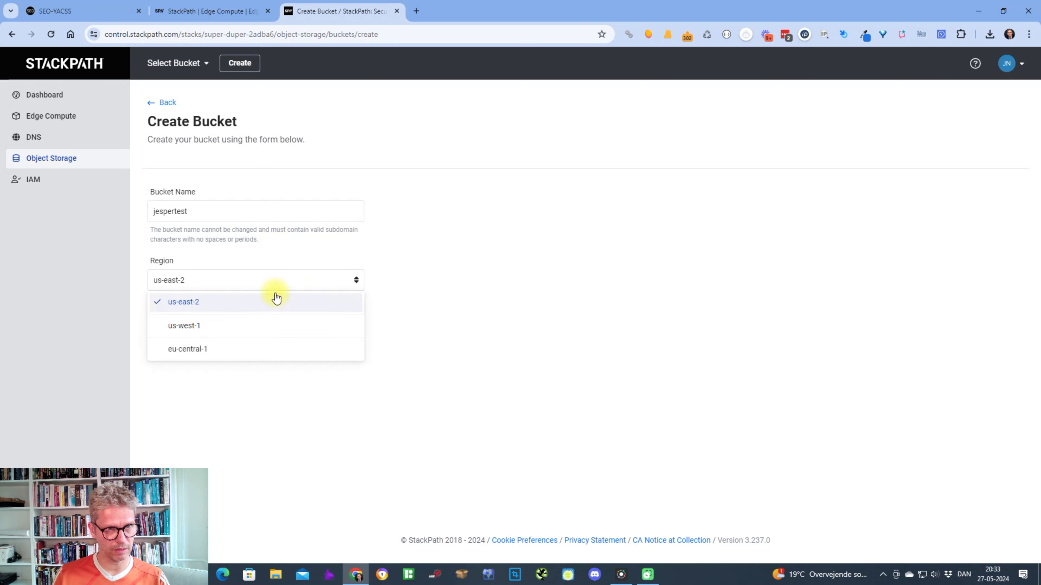
left_click(262, 322)
left_click(223, 216)
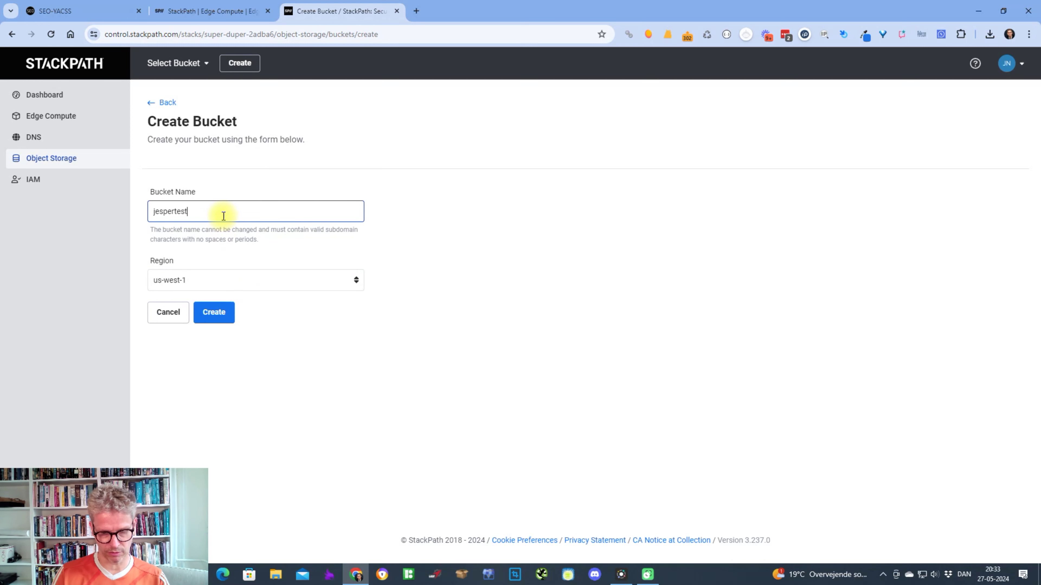
type("uswq")
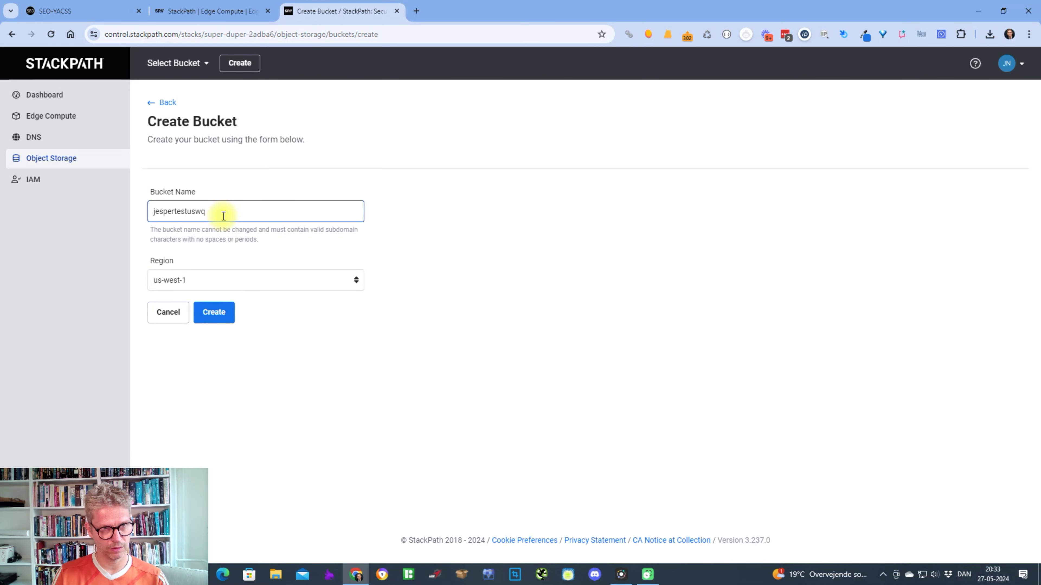
key("BackSpace")
type("est1")
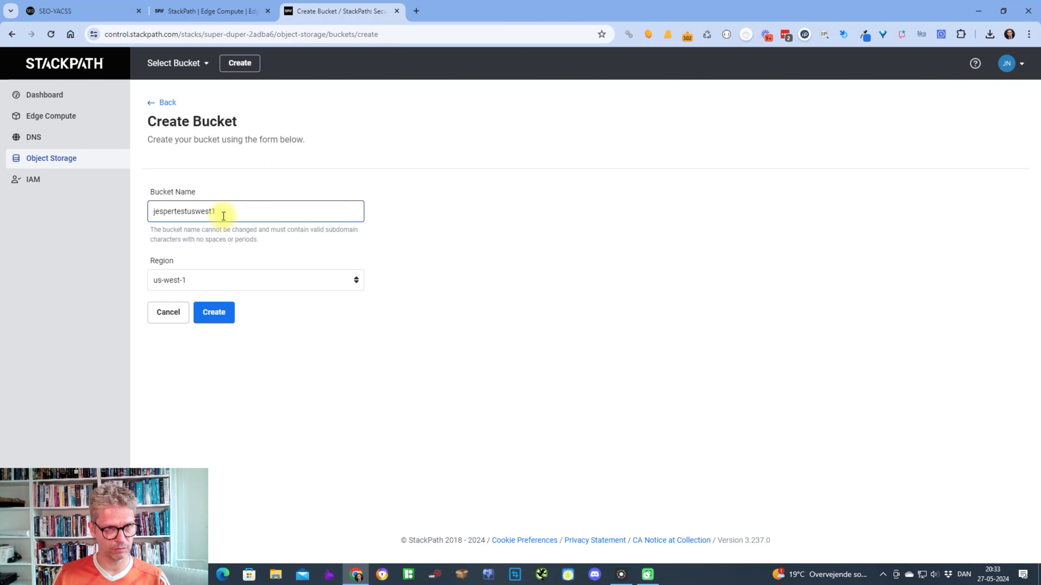
left_click(214, 319)
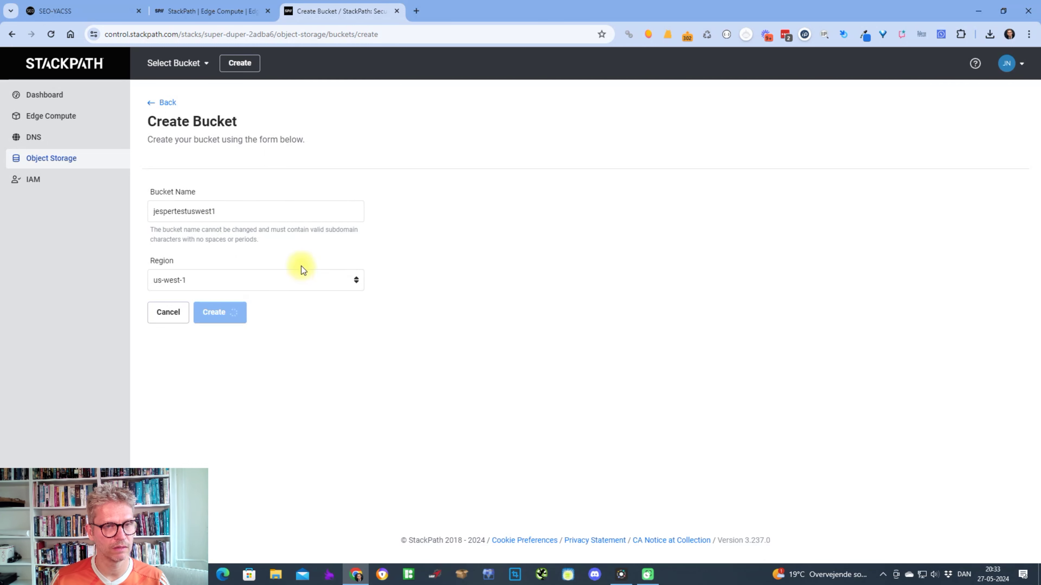
left_click(71, 160)
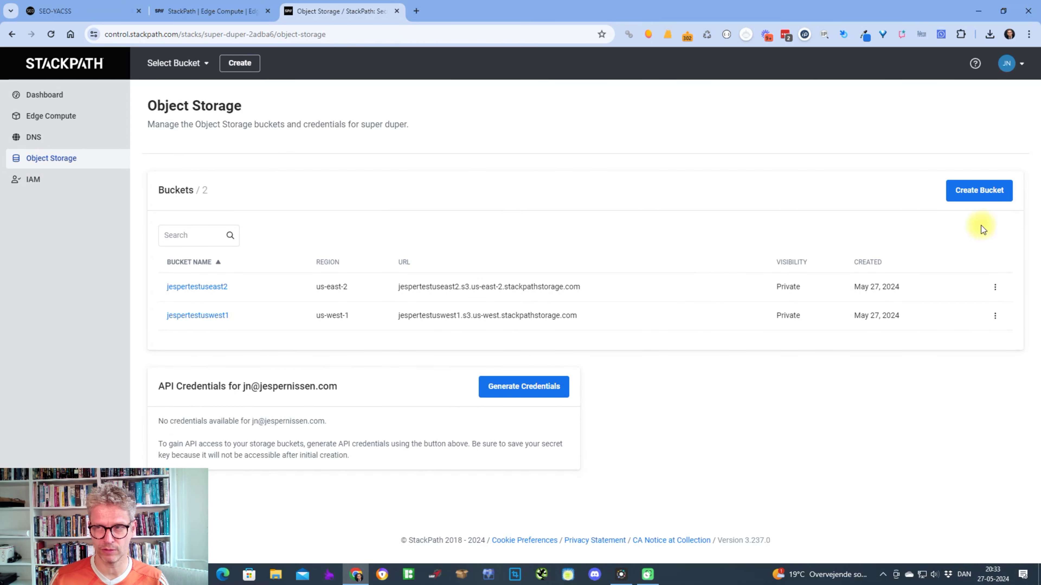
Create a third private bucket 'jespertesteucentral1' in region eu-central-1 and return to the bucket list.
left_click(979, 190)
left_click(205, 273)
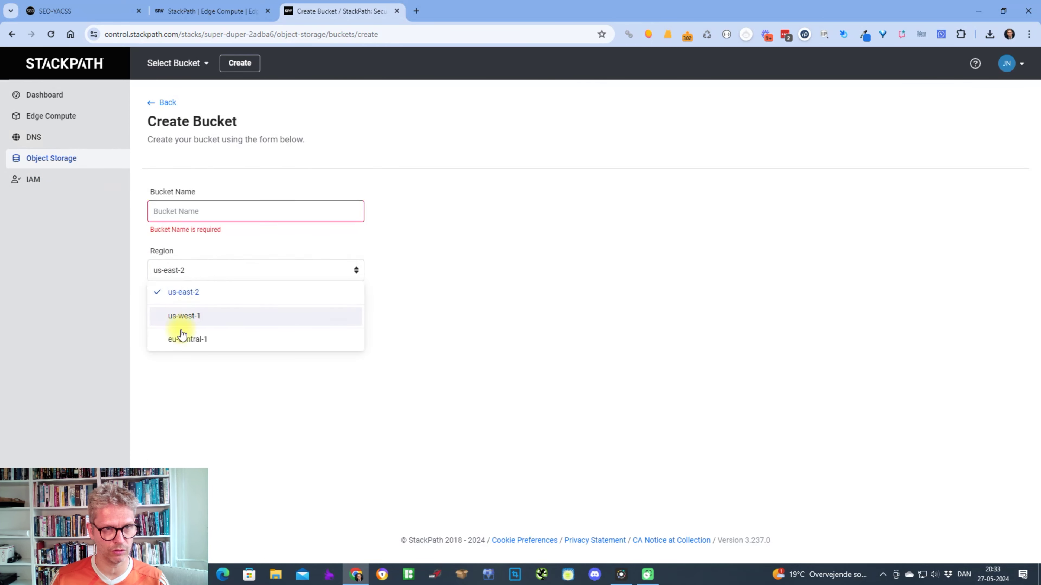
left_click(184, 339)
left_click(199, 214)
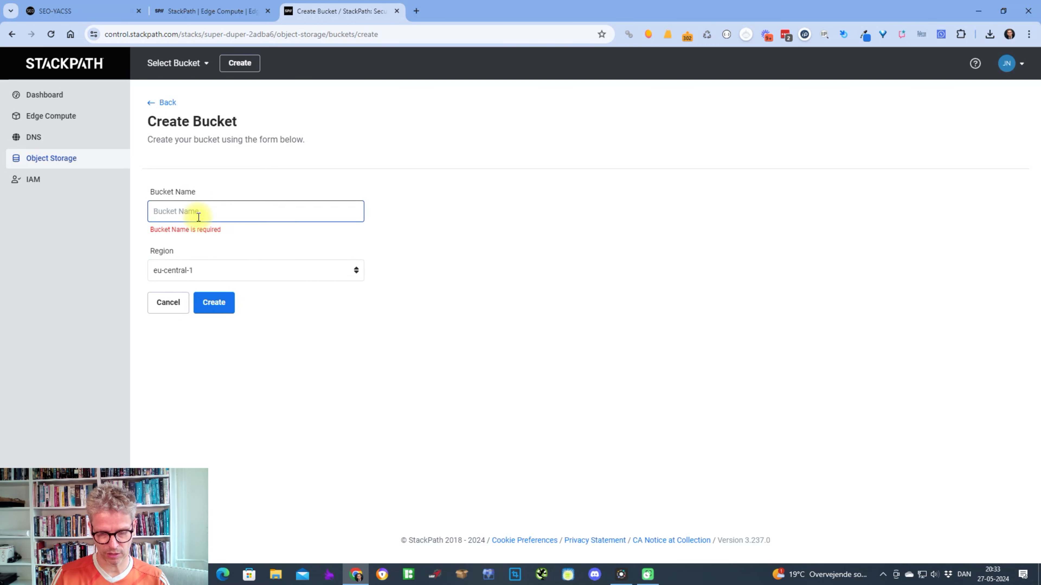
type("jespertest")
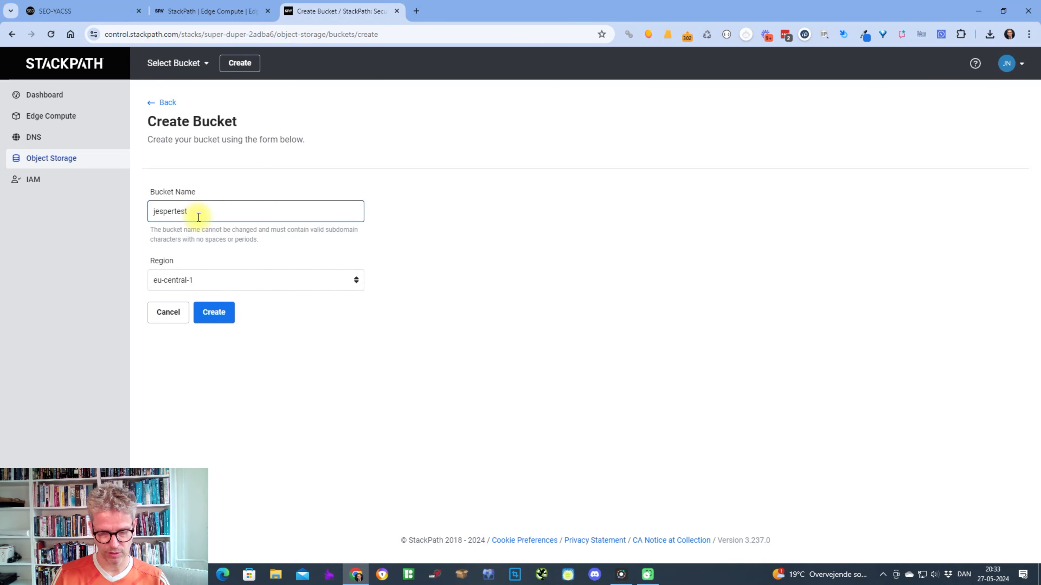
type("eucentral1")
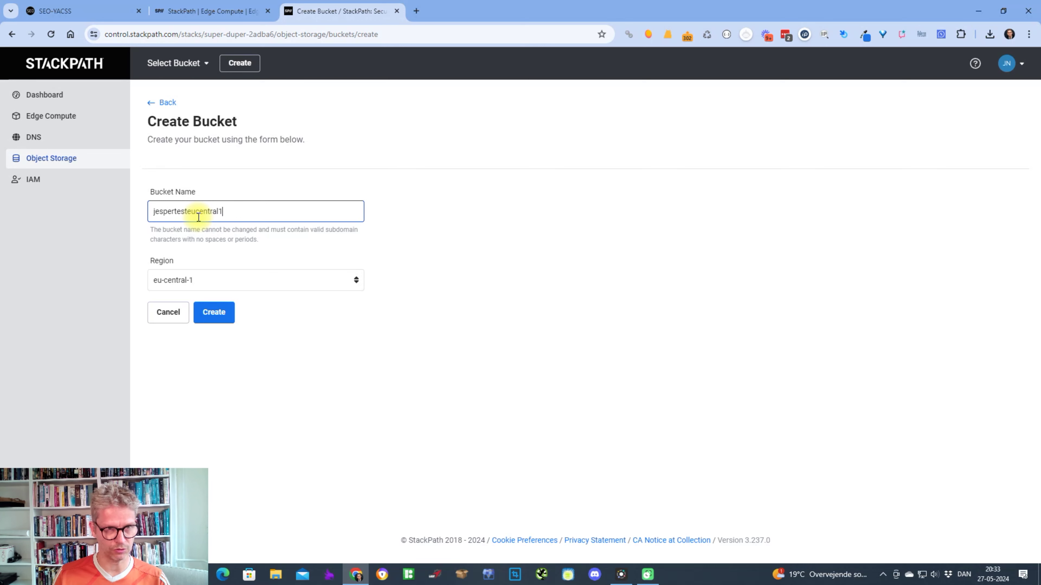
left_click(215, 314)
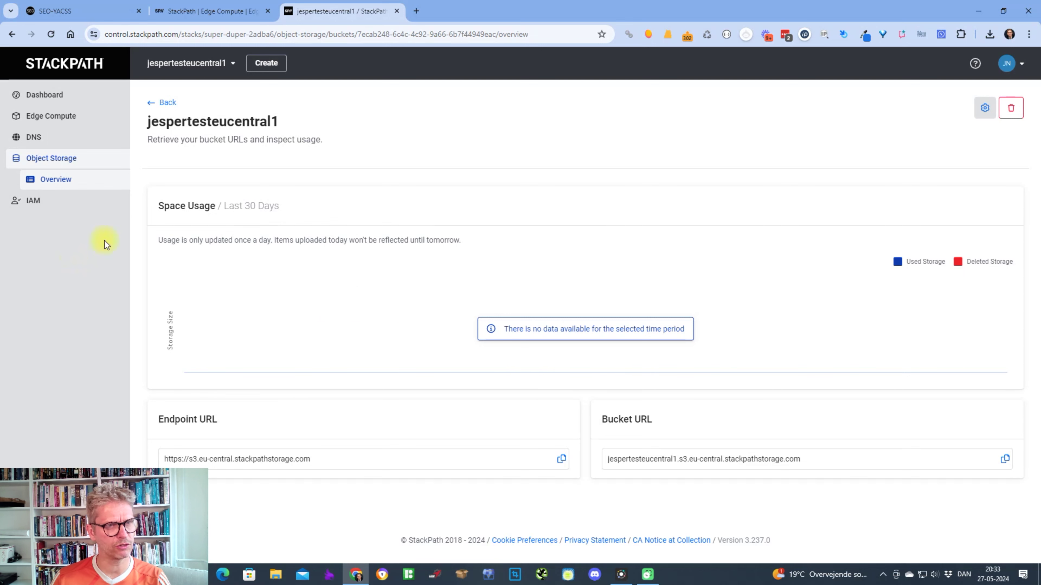
left_click(64, 157)
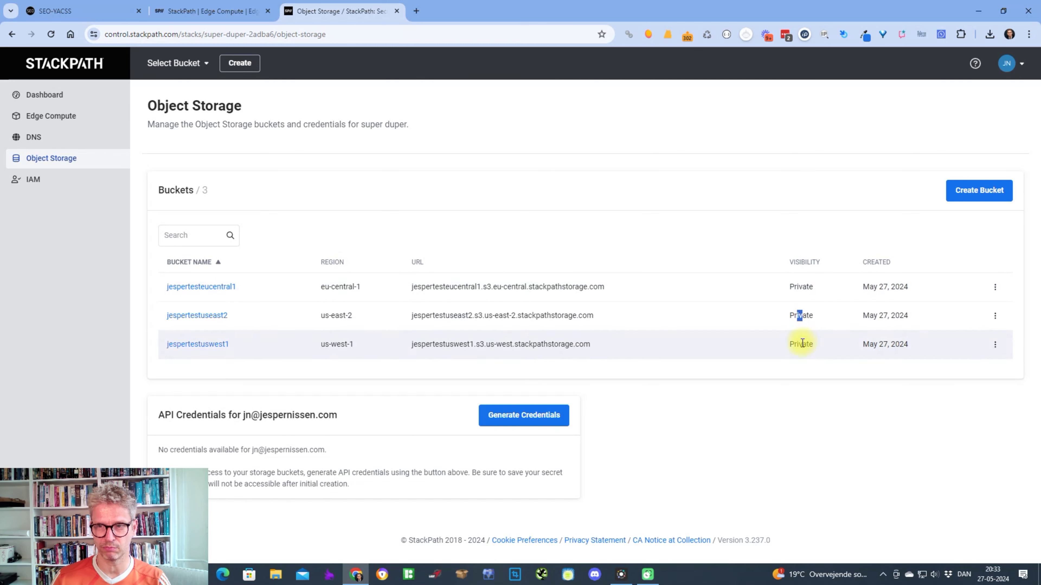
left_click_drag(802, 344, 814, 344)
left_click(995, 295)
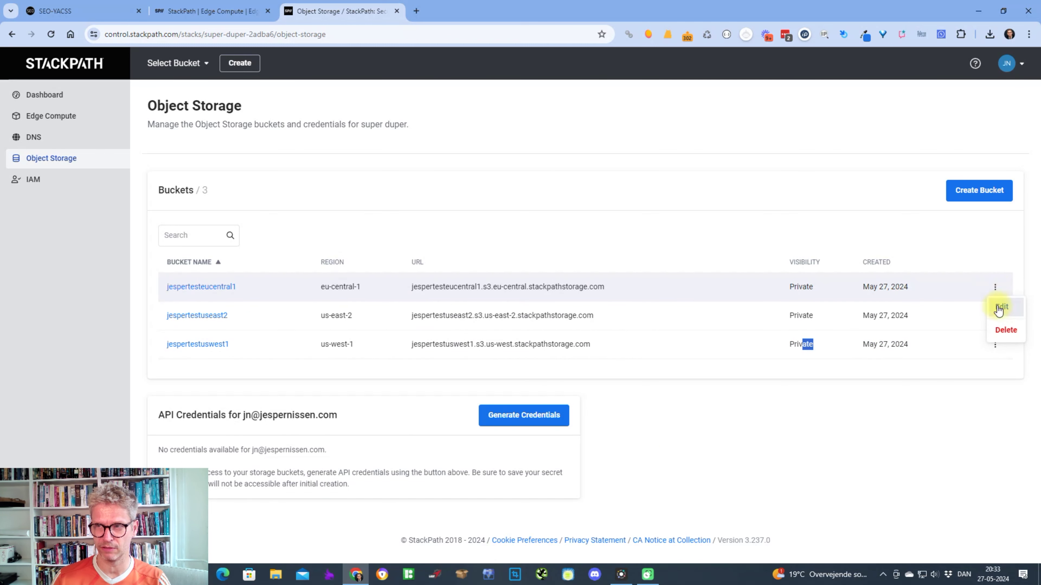
Change the eu-central-1 bucket's visibility to Public.
left_click(999, 305)
left_click(233, 237)
left_click(221, 265)
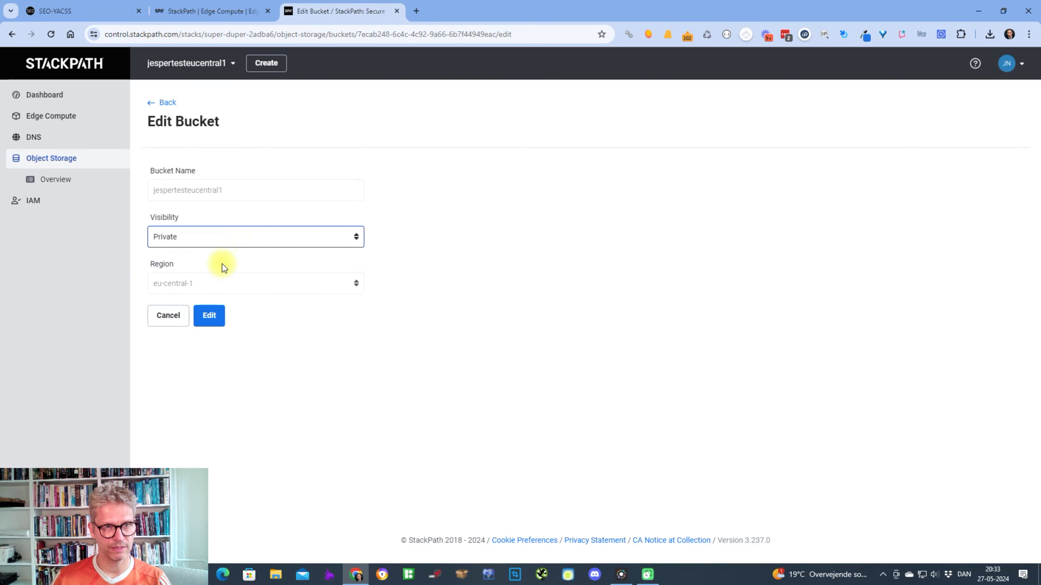
left_click(230, 238)
left_click(203, 281)
left_click(209, 315)
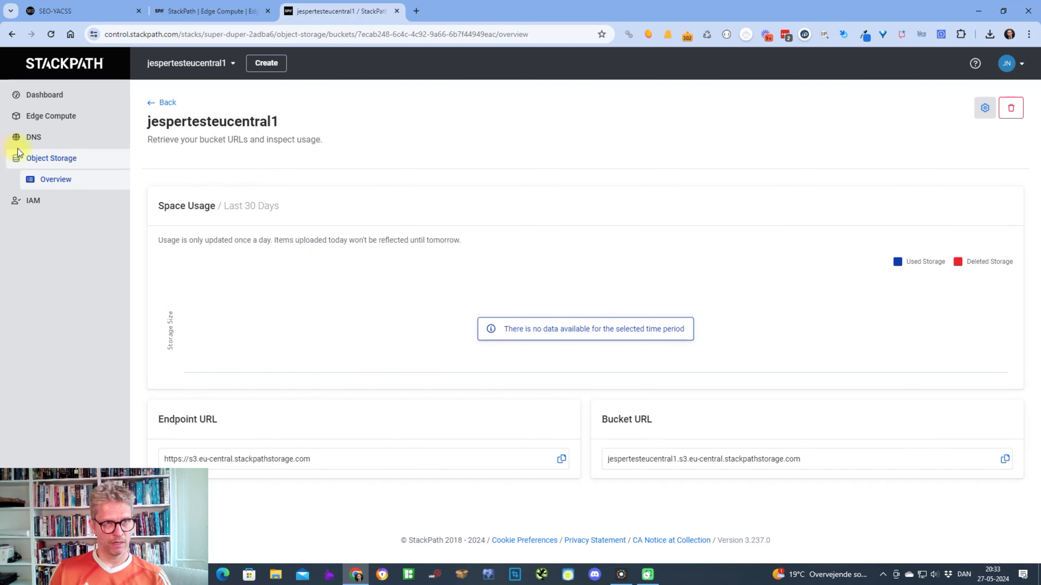
left_click(62, 162)
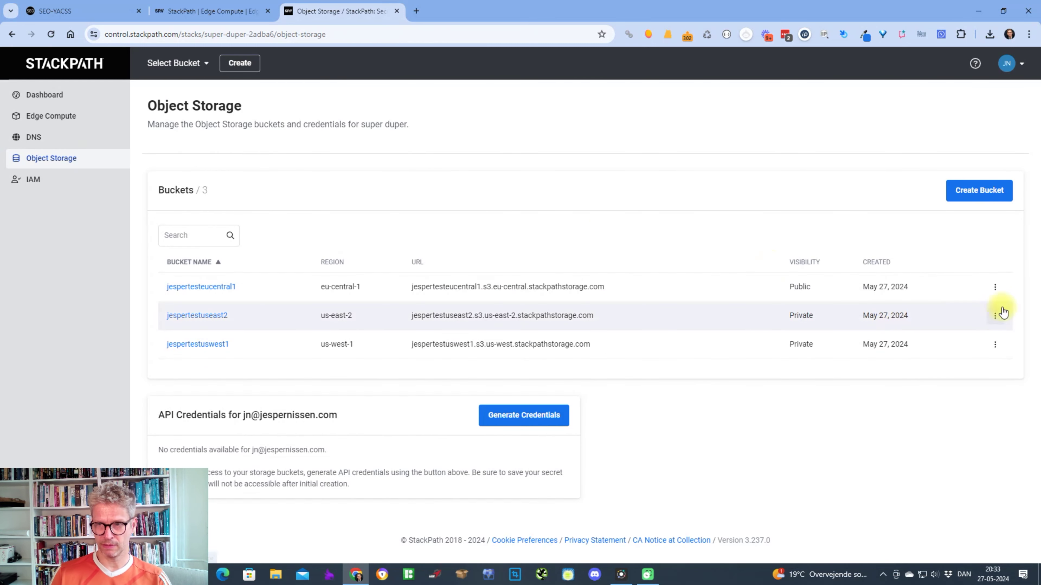
Change the us-east-2 bucket's visibility to Public.
left_click(995, 317)
left_click(998, 333)
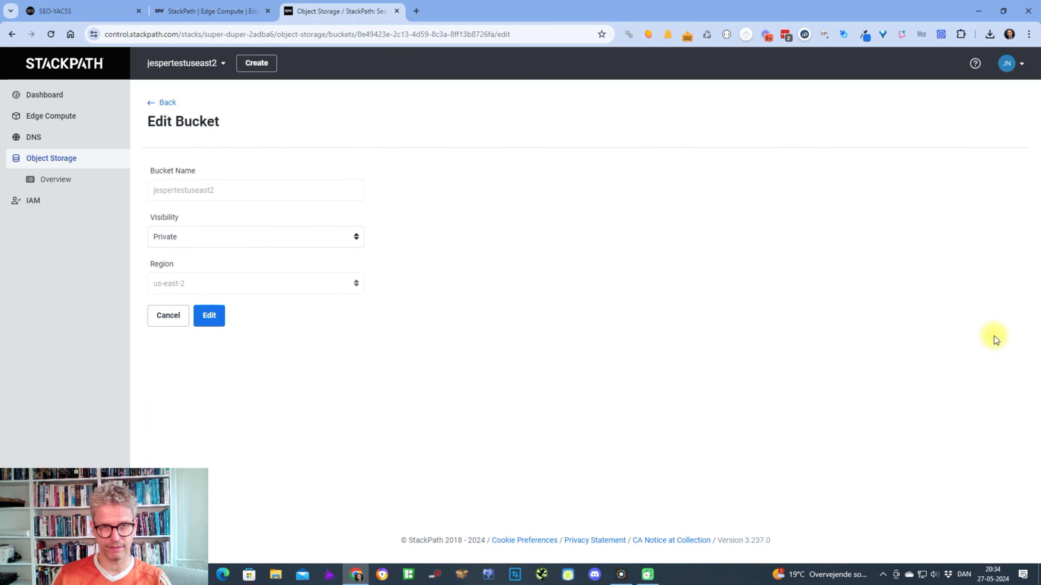
left_click(226, 241)
left_click(225, 283)
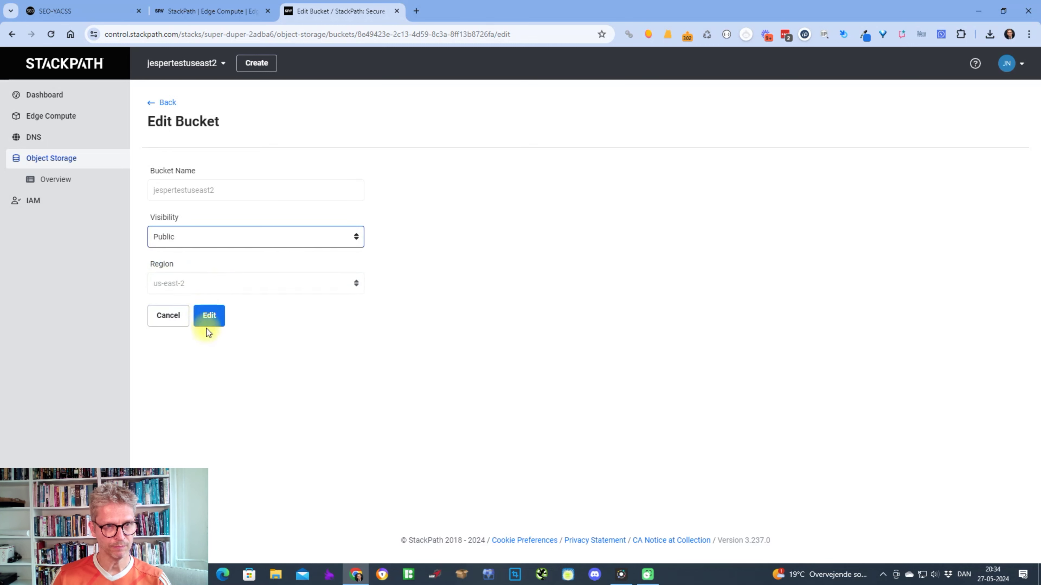
left_click(206, 318)
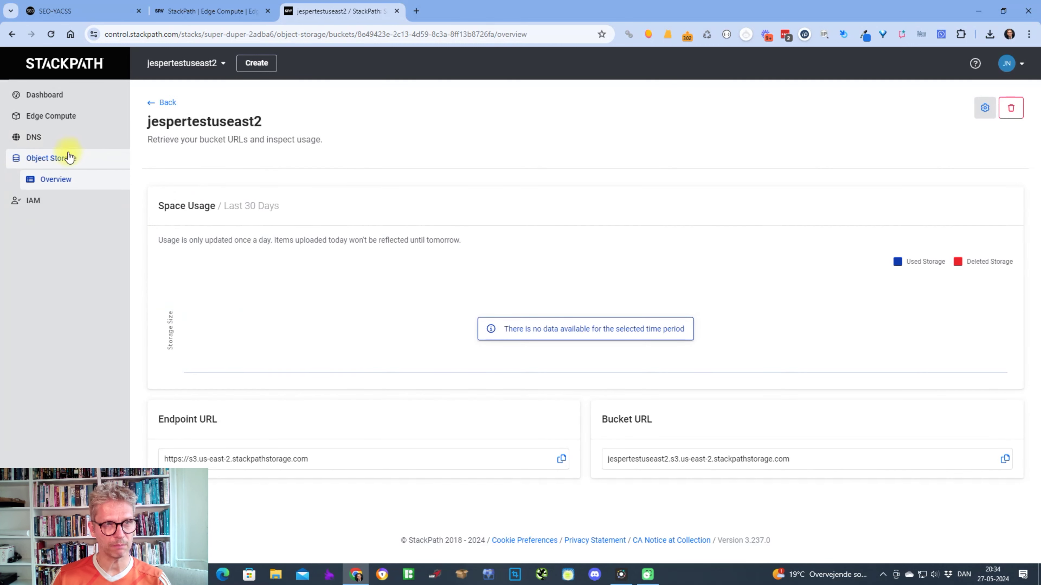
left_click(65, 158)
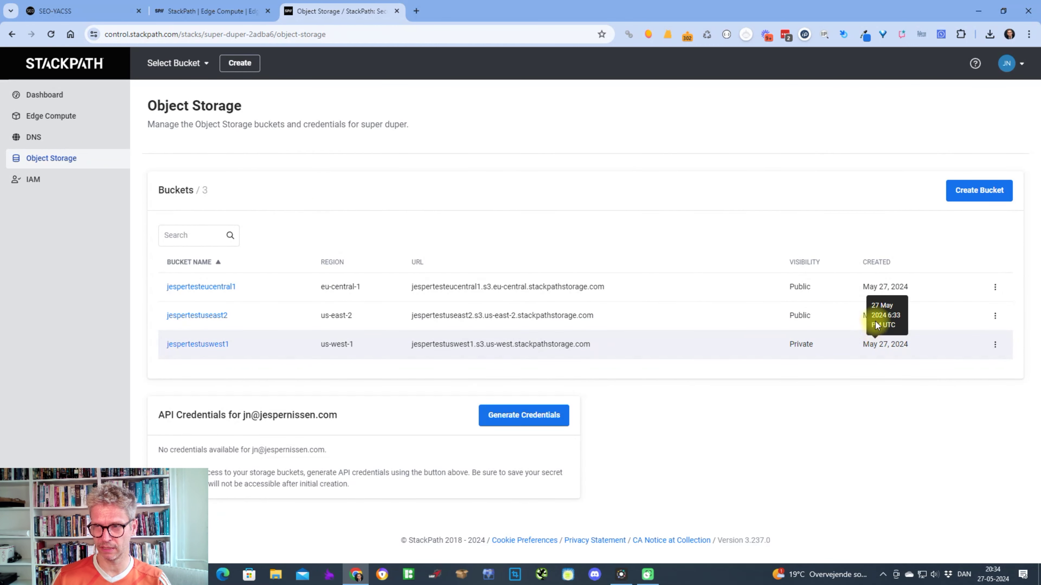
Change the us-west-1 bucket's visibility to Public.
left_click(996, 345)
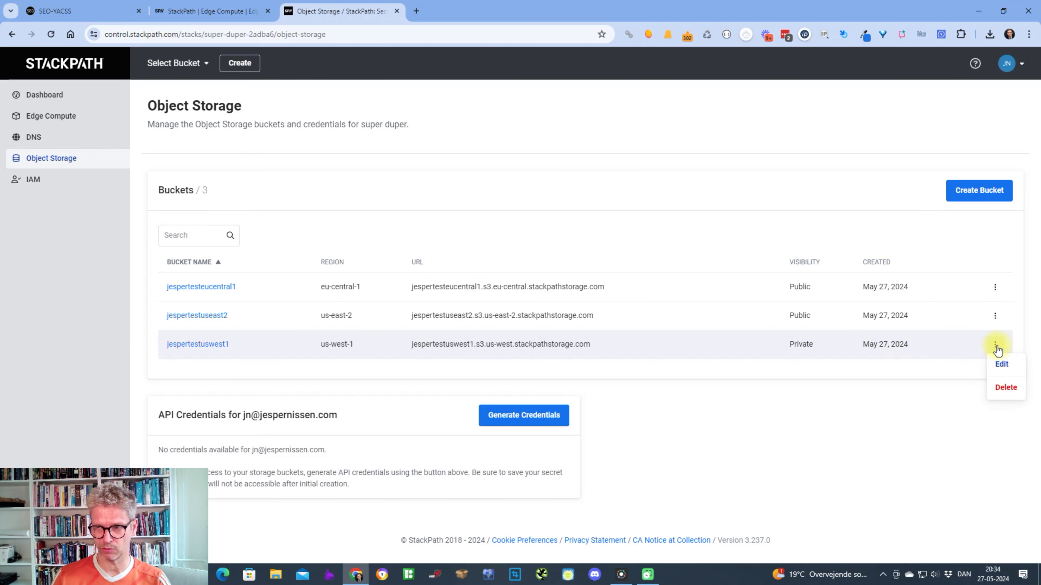
left_click(1001, 369)
left_click(183, 240)
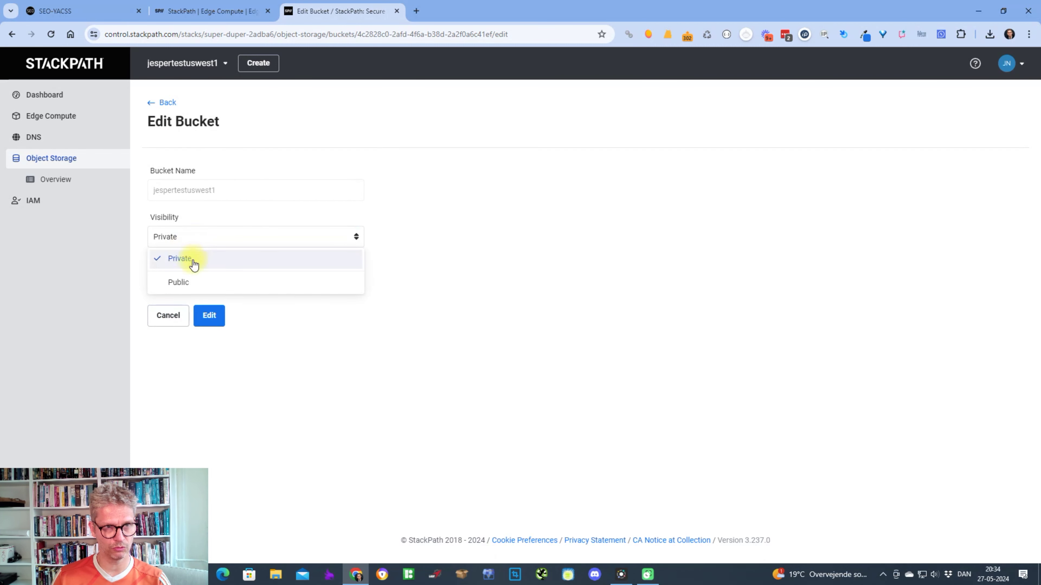
left_click(191, 283)
left_click(204, 315)
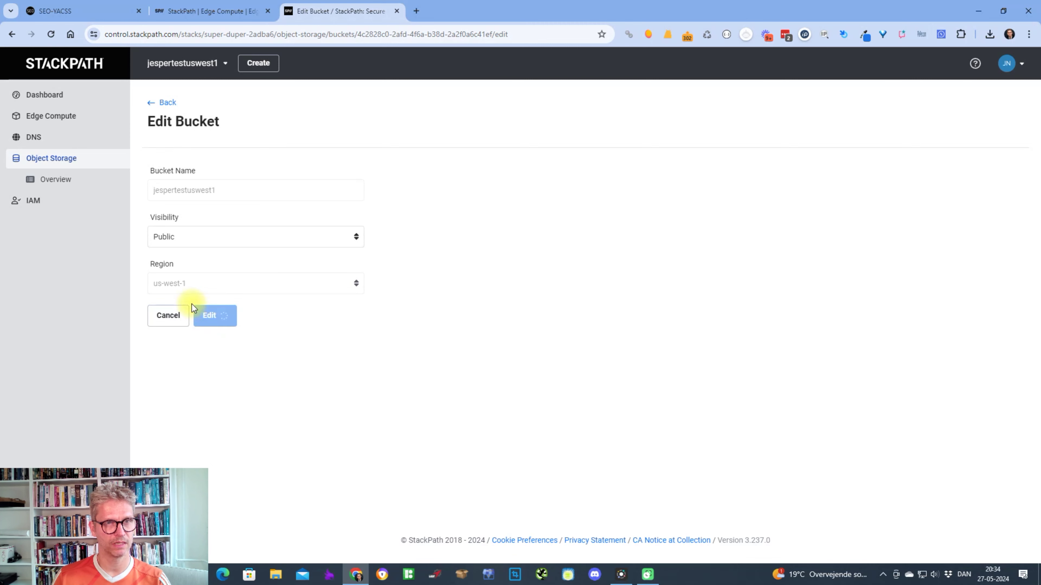
left_click(52, 160)
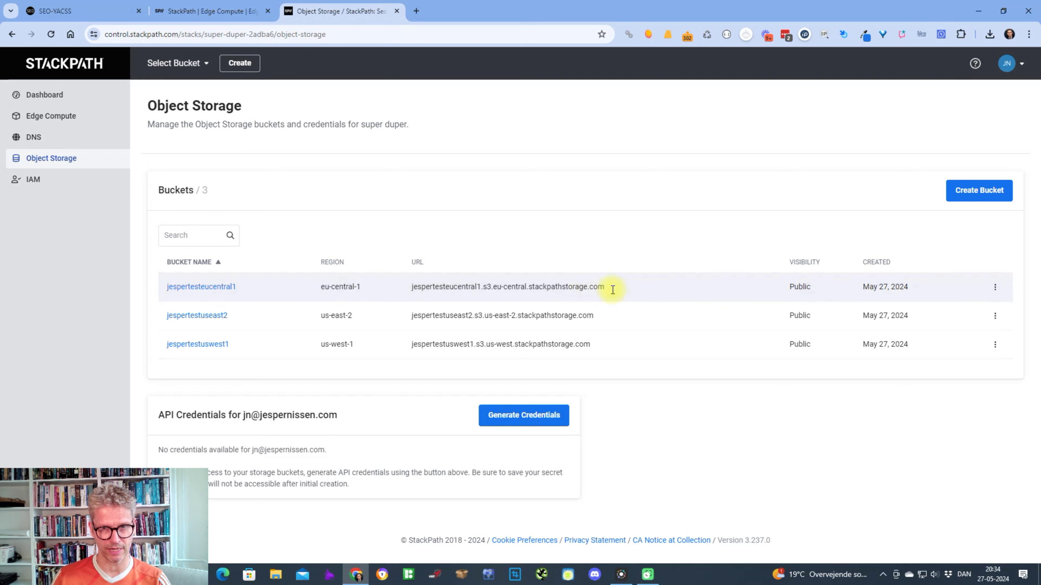
Open the eu-central-1 bucket's URL in a new tab, then return to the bucket list.
left_click_drag(616, 290, 419, 302)
right_click(437, 288)
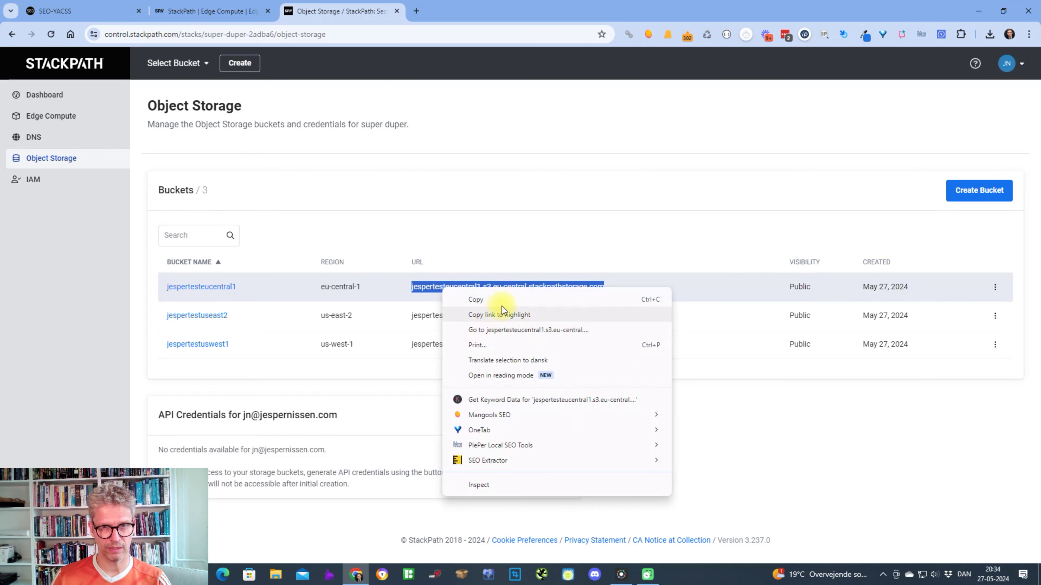
left_click(536, 331)
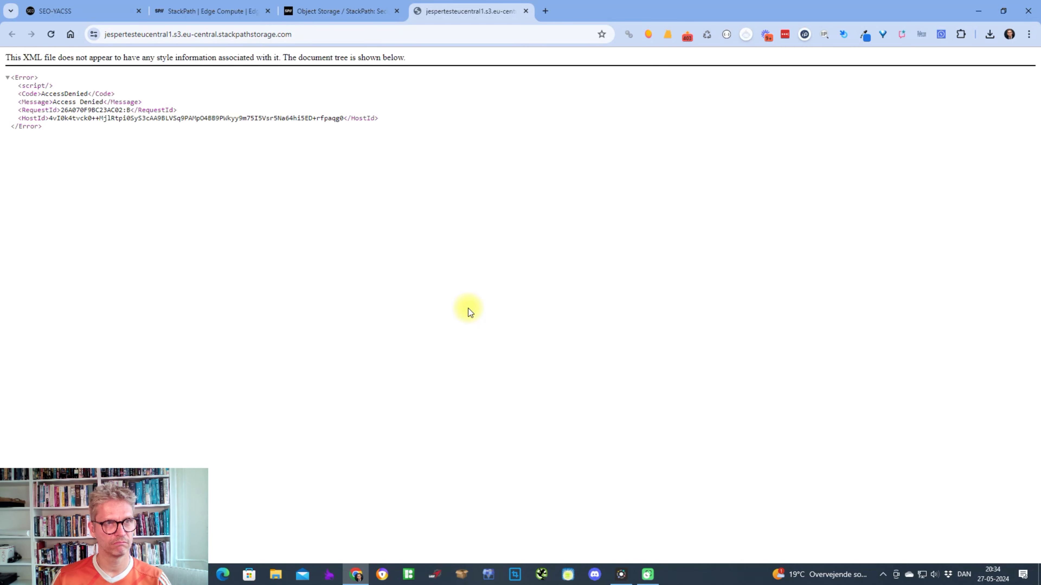
left_click(332, 11)
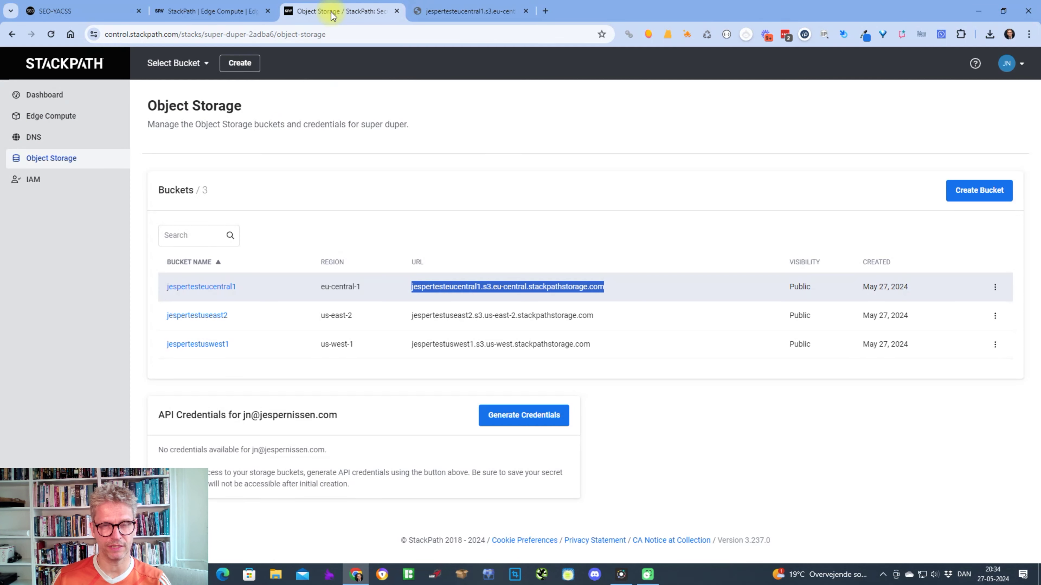
left_click(767, 472)
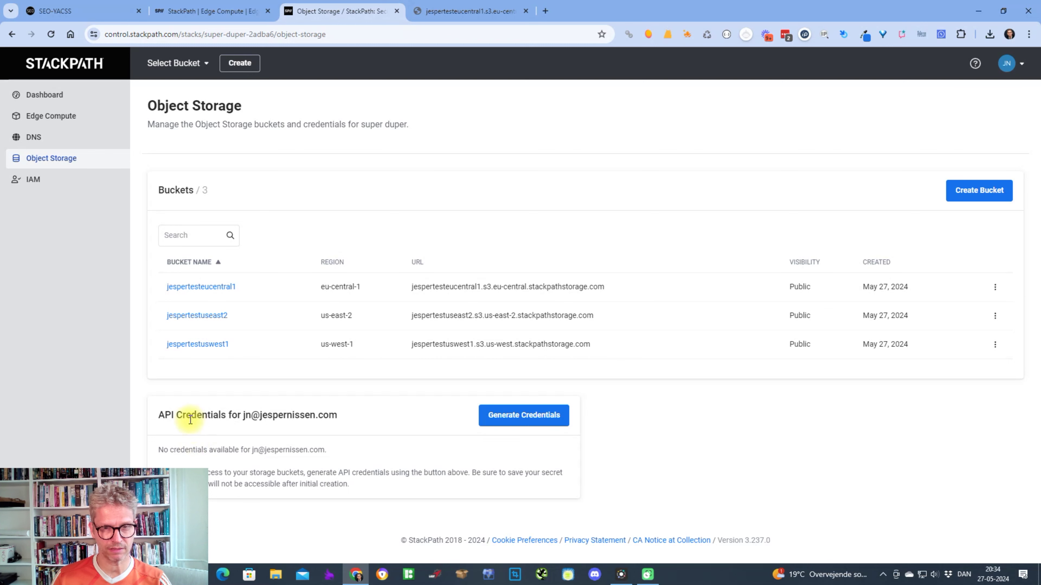
Generate a new pair of Storage API credentials (access key and secret key).
left_click(512, 418)
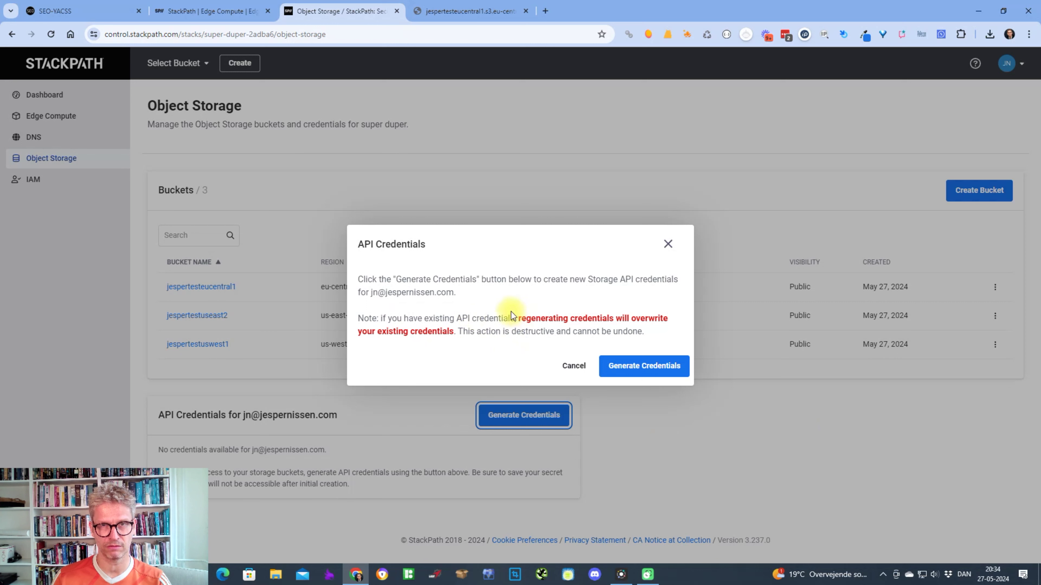
left_click_drag(545, 318, 636, 319)
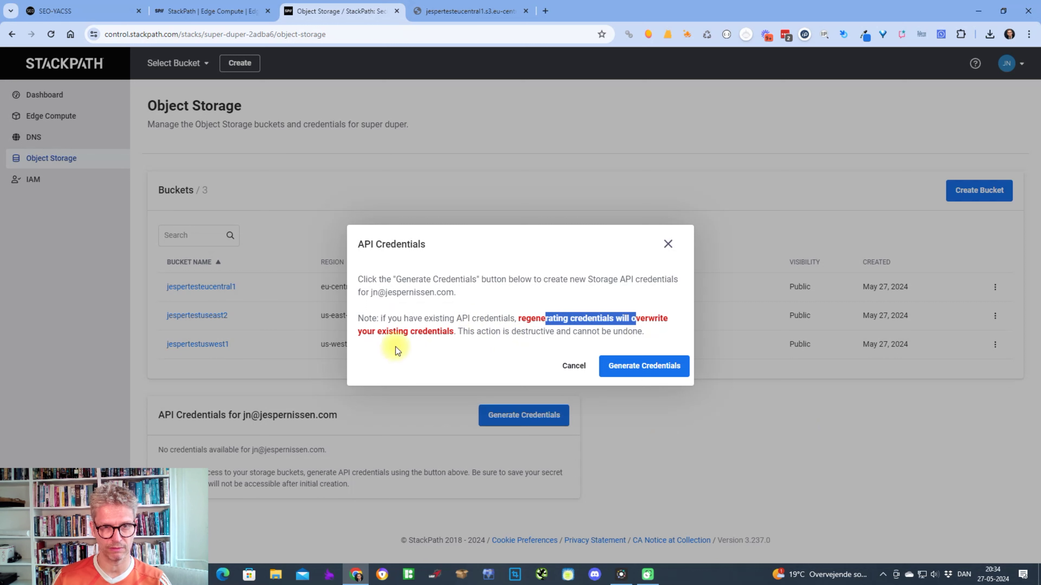
left_click(659, 367)
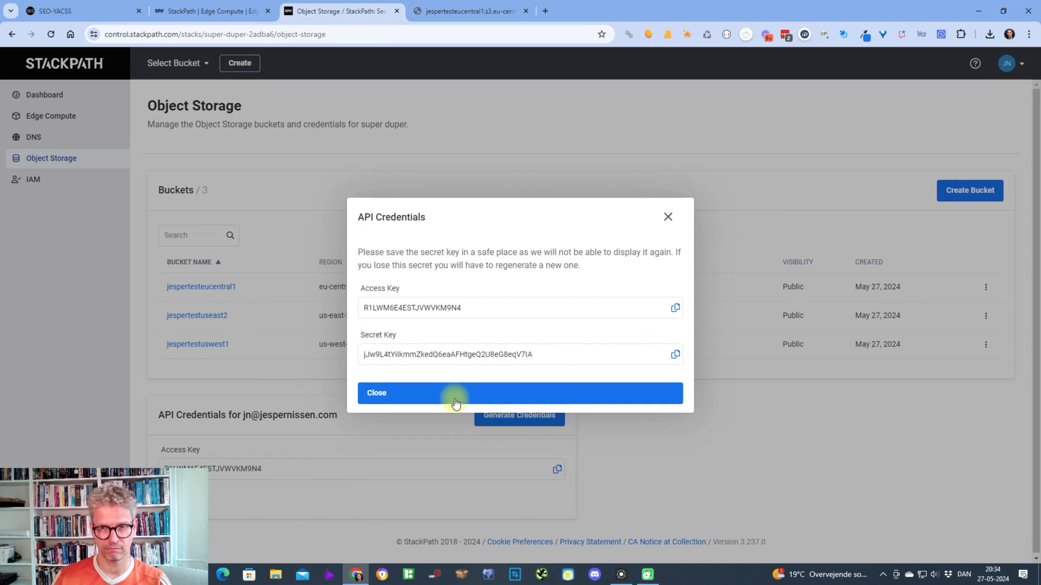
Launch Notepad and move its window below the credentials dialog.
key("super")
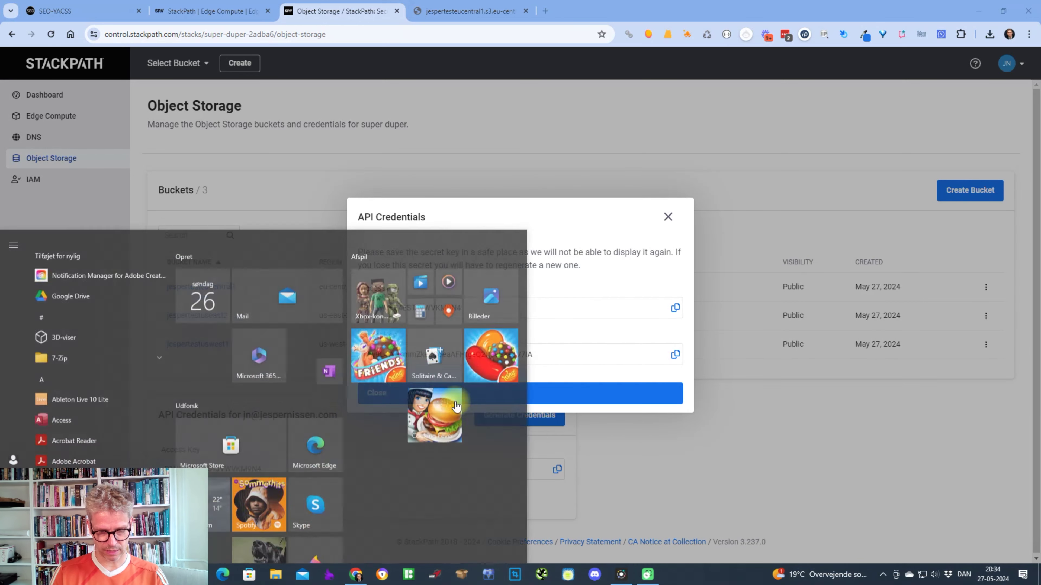
type("note")
key("Return")
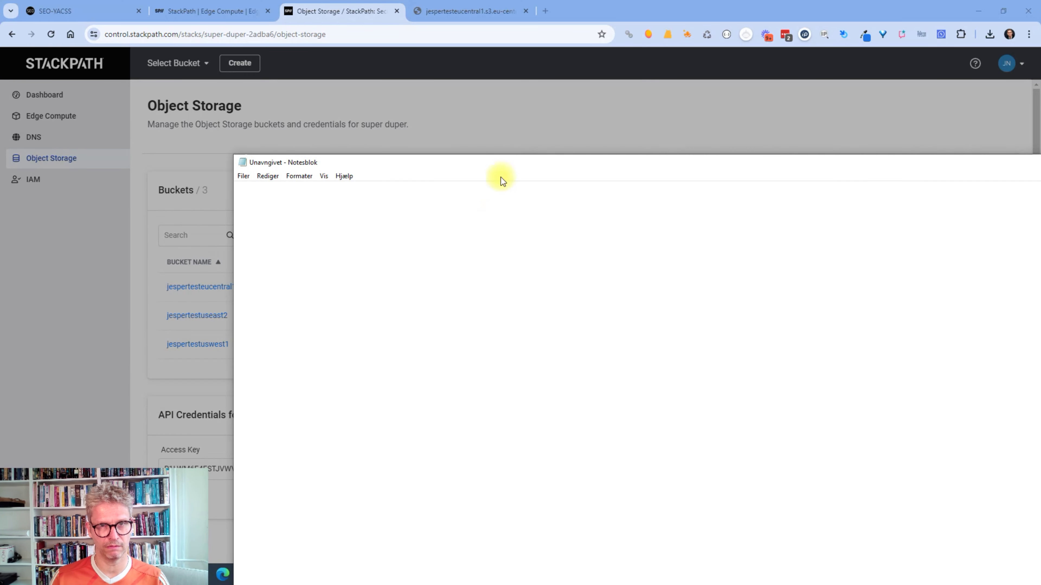
left_click_drag(500, 179, 442, 260)
Paste the access key and secret key into the Notepad note and close the credentials dialog.
left_click(587, 251)
left_click(676, 308)
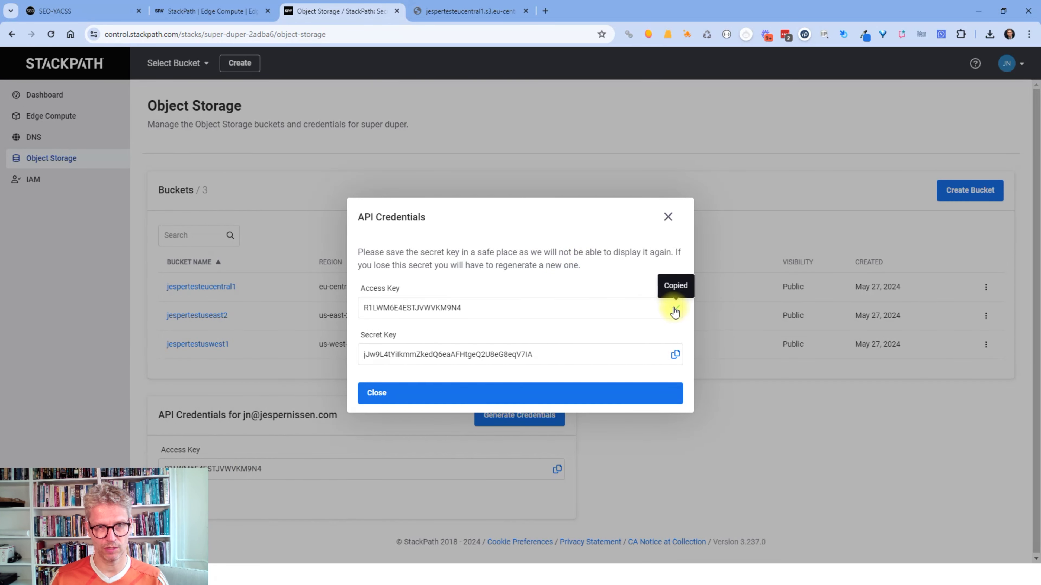
key("alt+Tab")
key("ctrl+v")
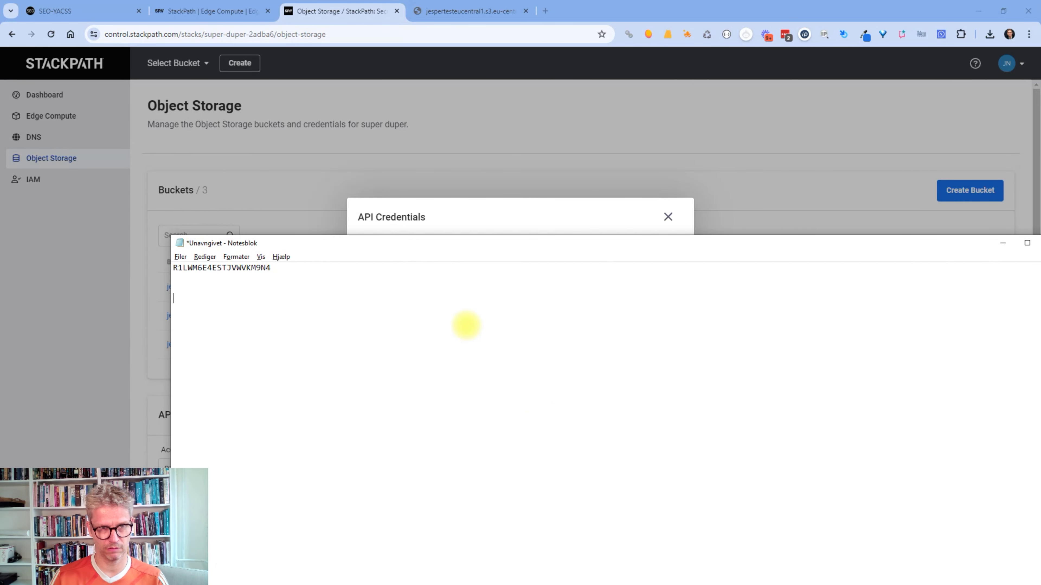
key("alt+Tab")
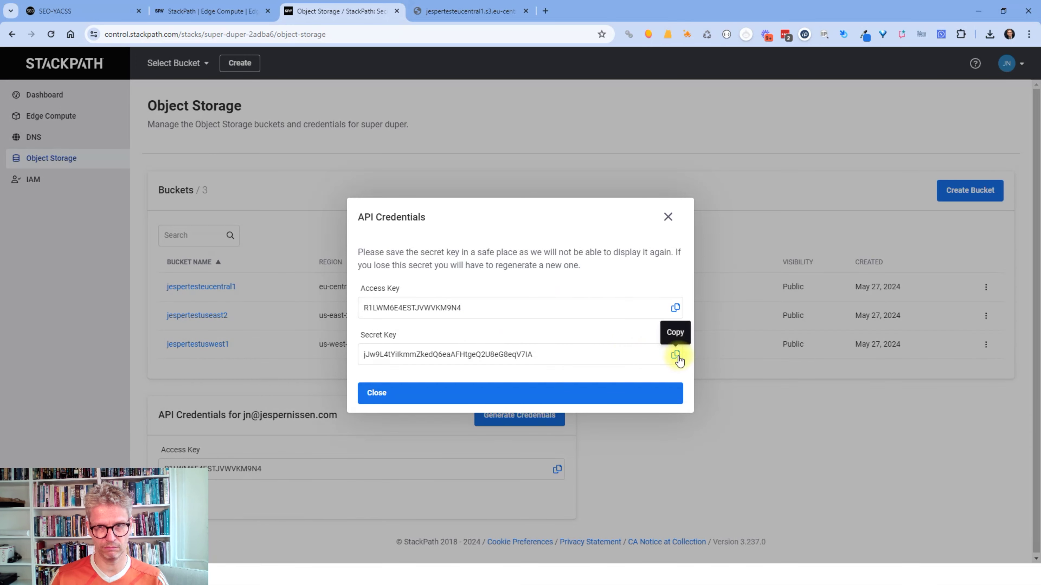
left_click(676, 355)
left_click(551, 395)
key("alt+Tab")
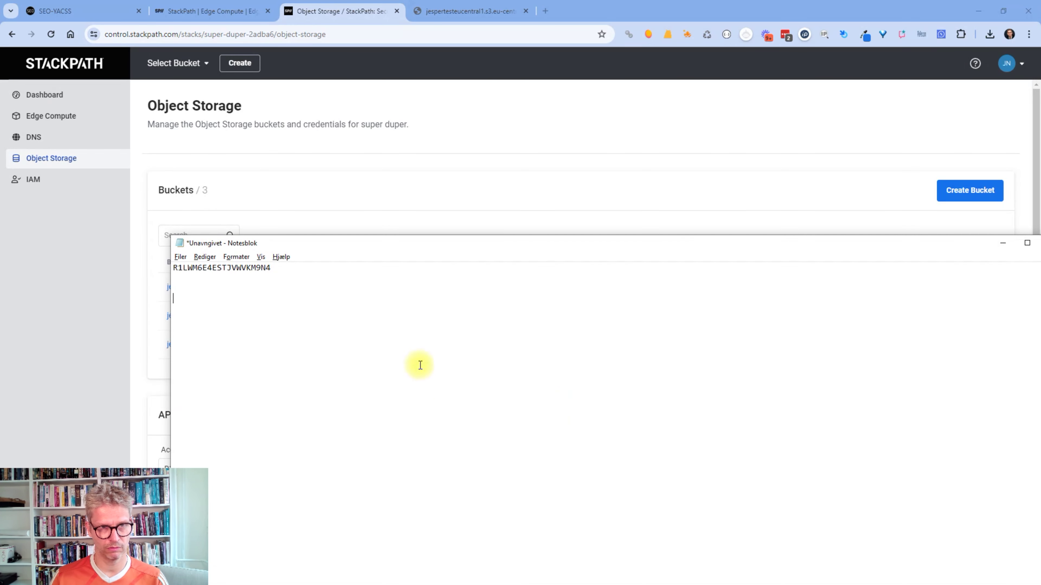
key("ctrl+v")
Return to the SEO-YACSS dashboard in a restored, smaller browser window.
left_click(72, 11)
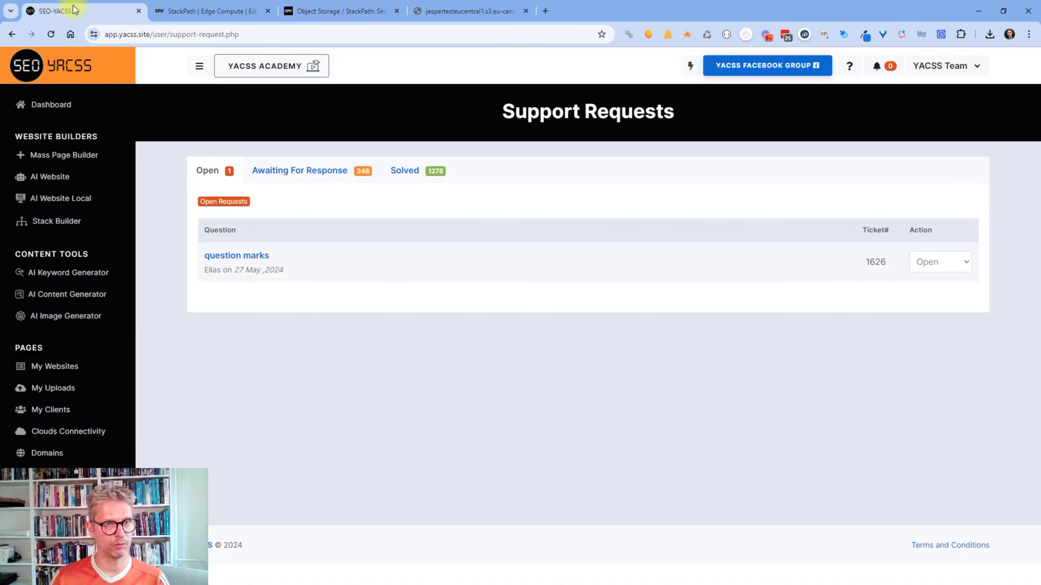
scroll(131, 410, "down", 3)
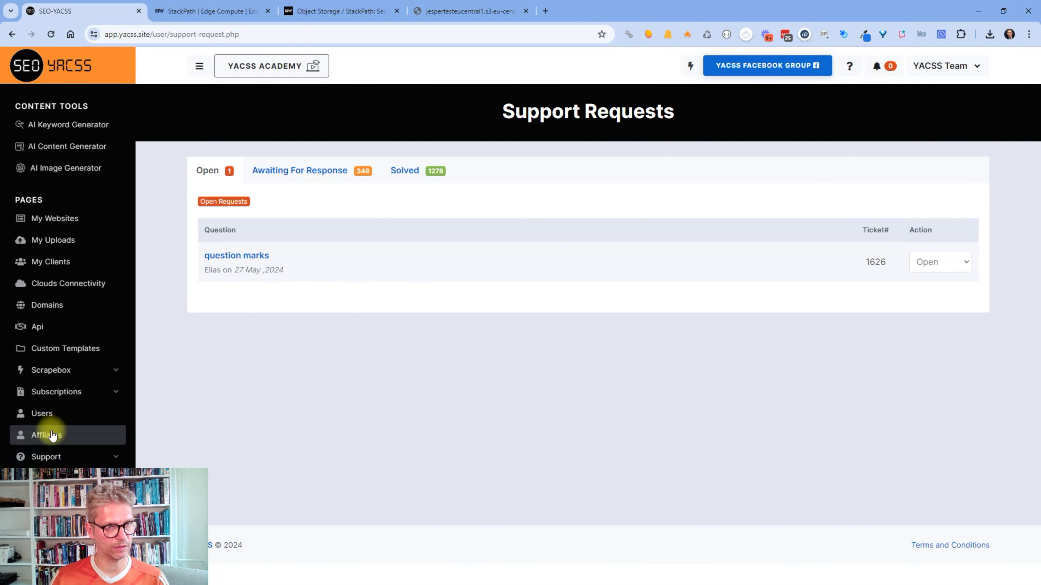
left_click(33, 60)
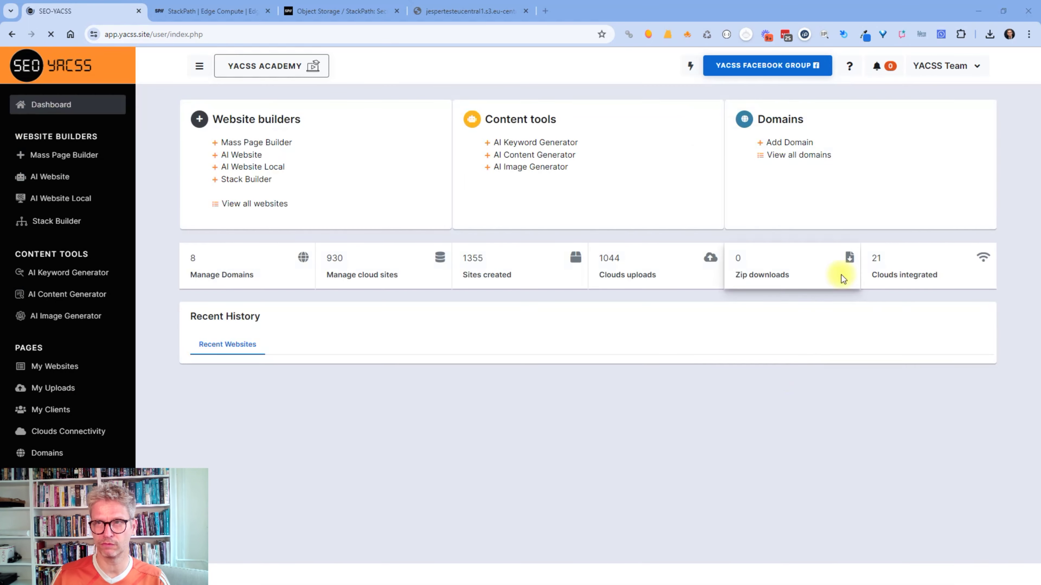
left_click(1003, 11)
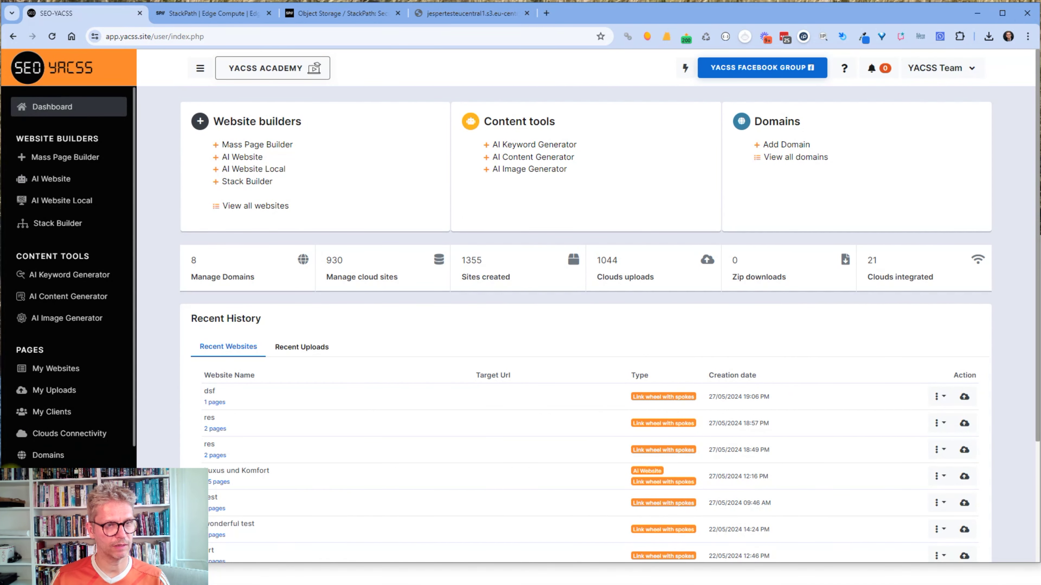
Expand Stackpath on the Clouds Connectivity page and start a new account form.
left_click(72, 433)
scroll(569, 408, "down", 3)
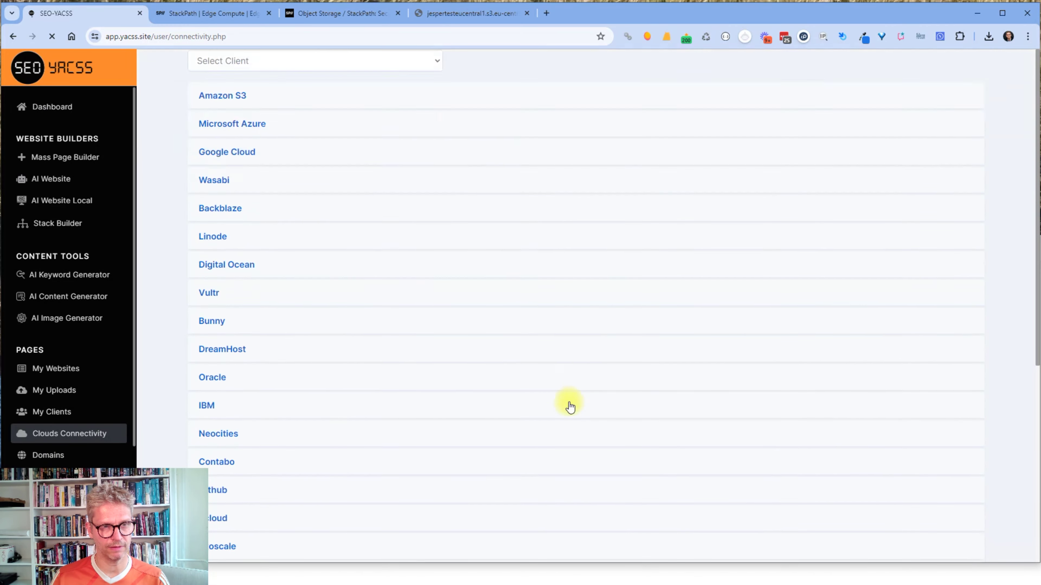
scroll(570, 407, "down", 4)
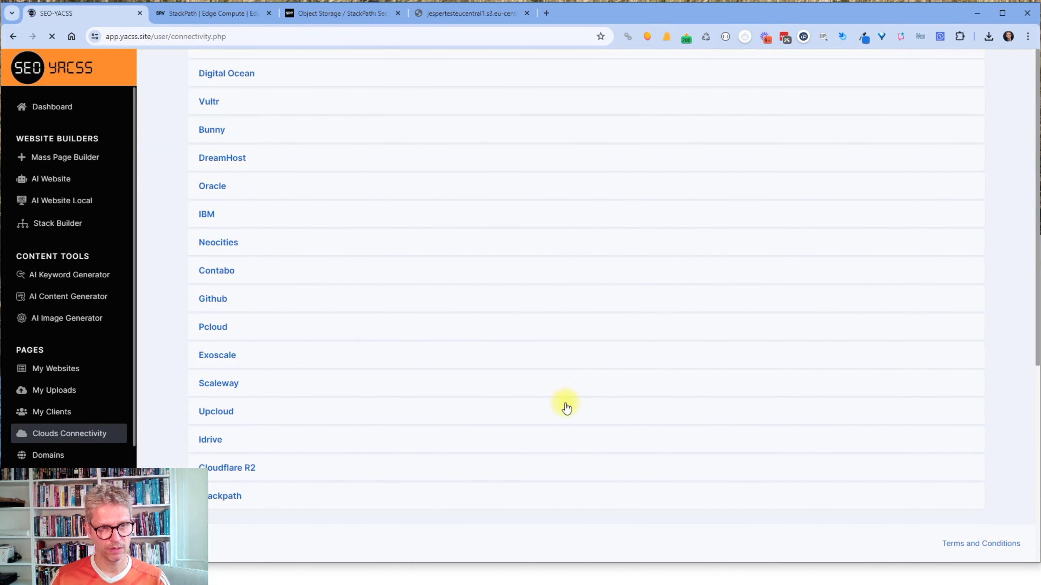
left_click(225, 496)
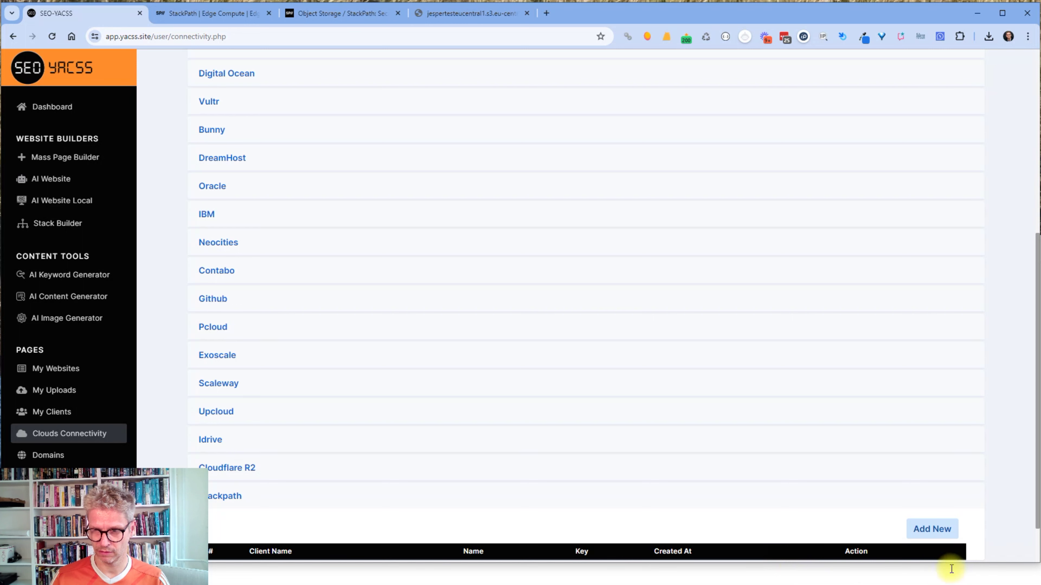
left_click(927, 529)
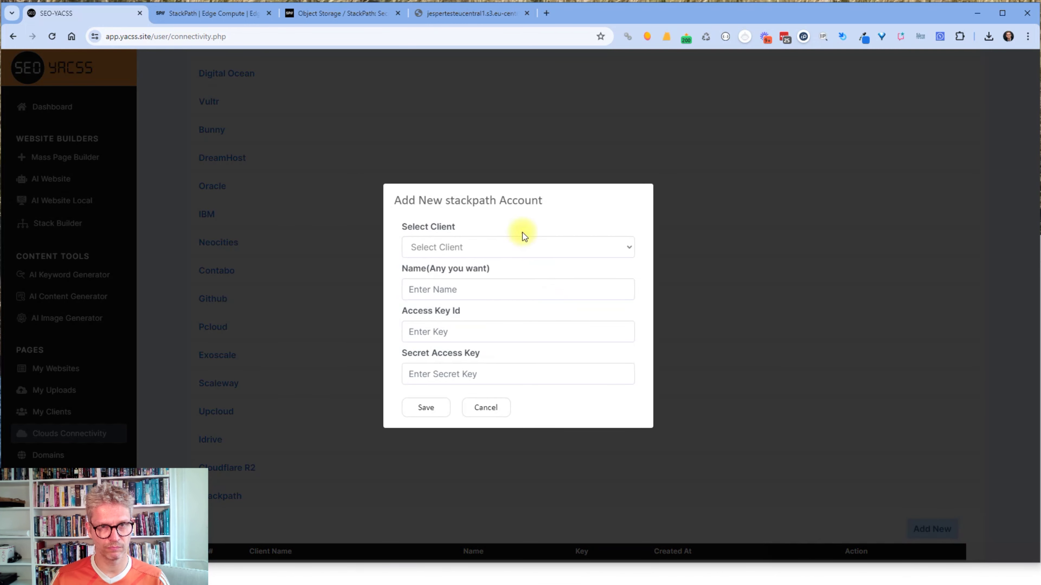
Select the client and enter a name for the new Stackpath connection.
left_click(510, 245)
left_click(479, 272)
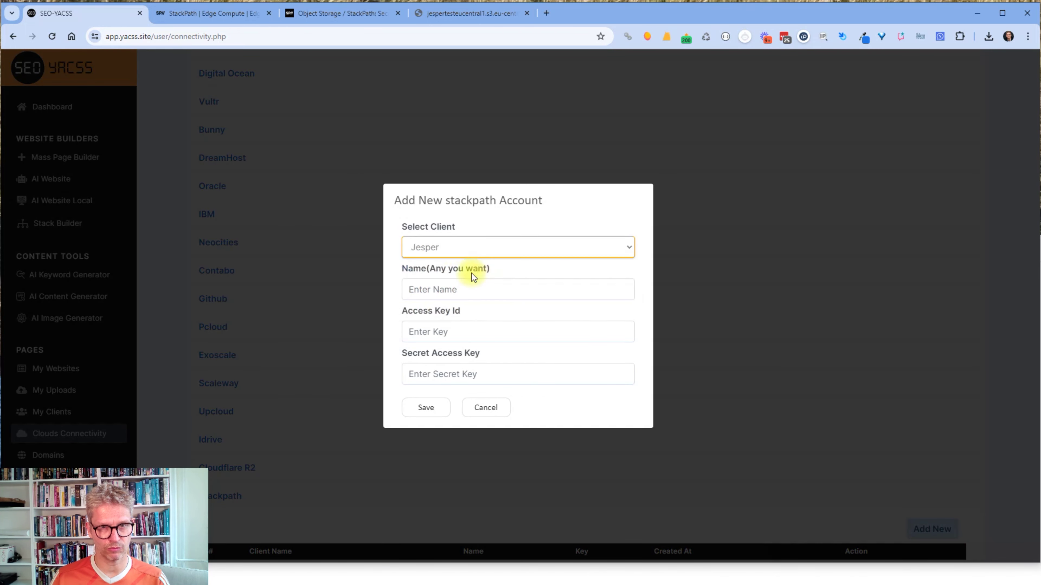
left_click(479, 291)
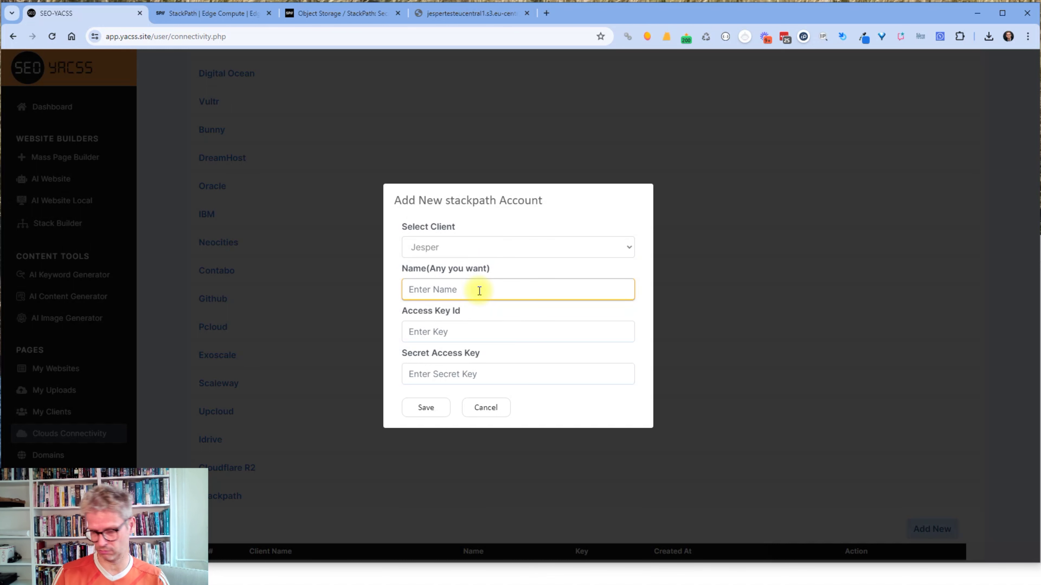
type("Jesper sta")
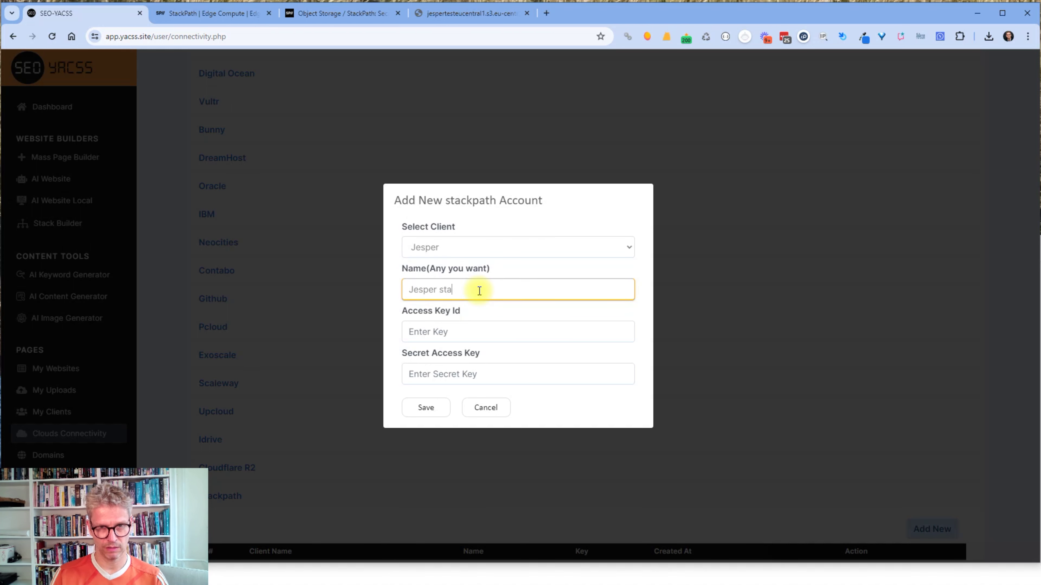
type("c")
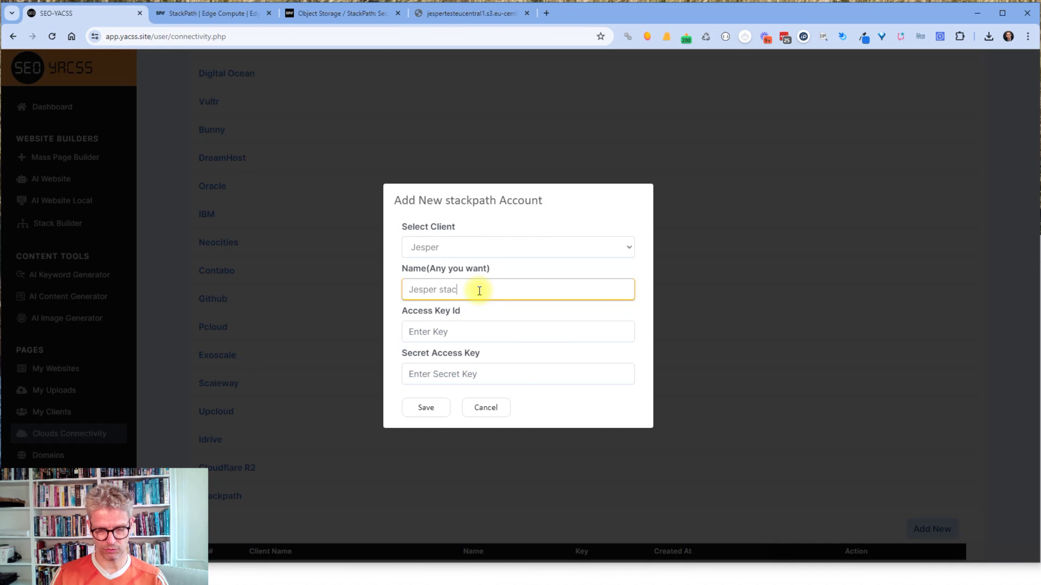
type("kpath")
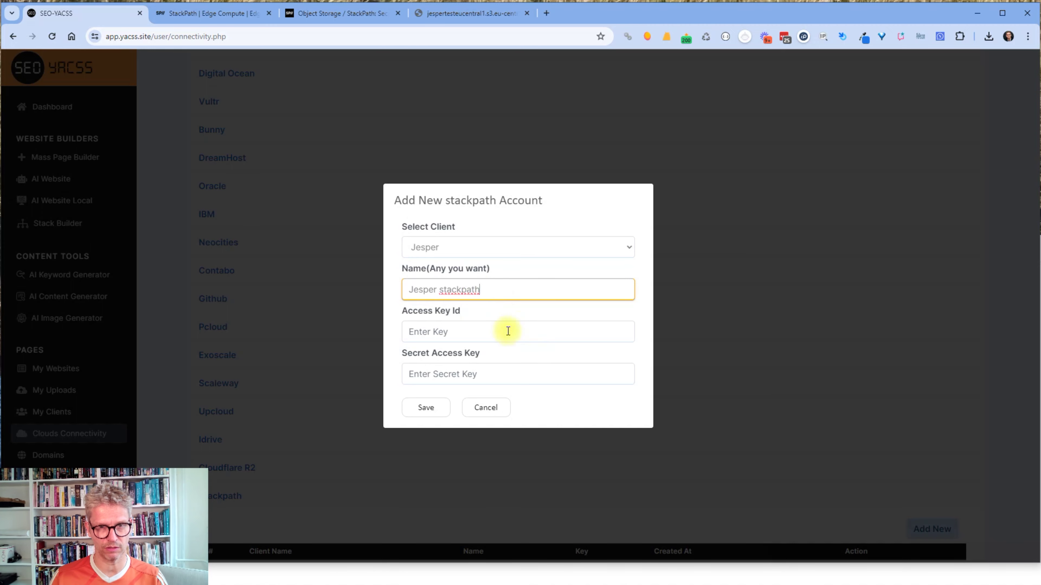
Paste the StackPath Access Key Id from the Notepad note into the form.
key("alt+Tab")
left_click_drag(228, 278, 142, 256)
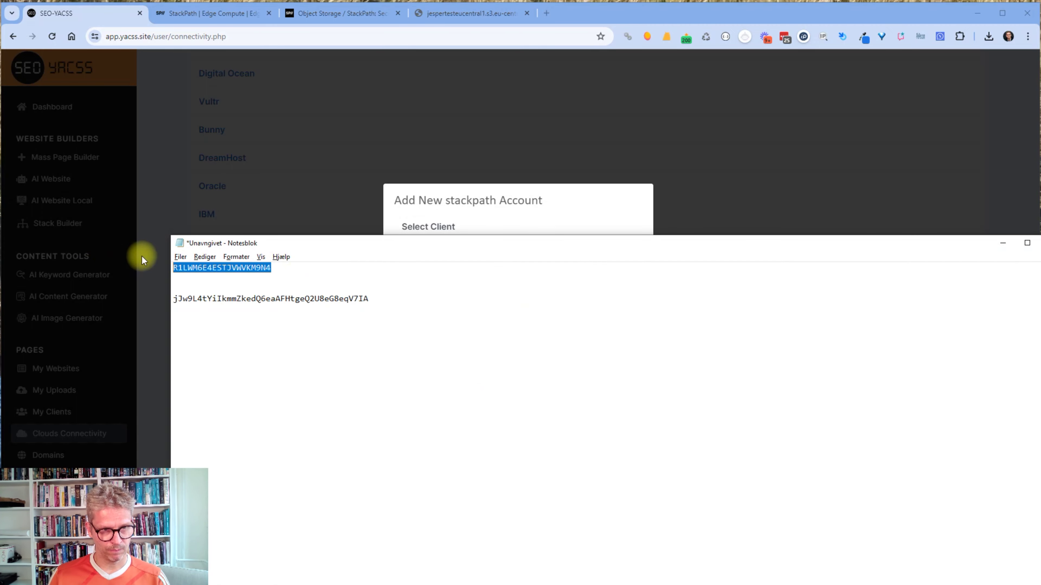
key("alt+Tab")
left_click(465, 333)
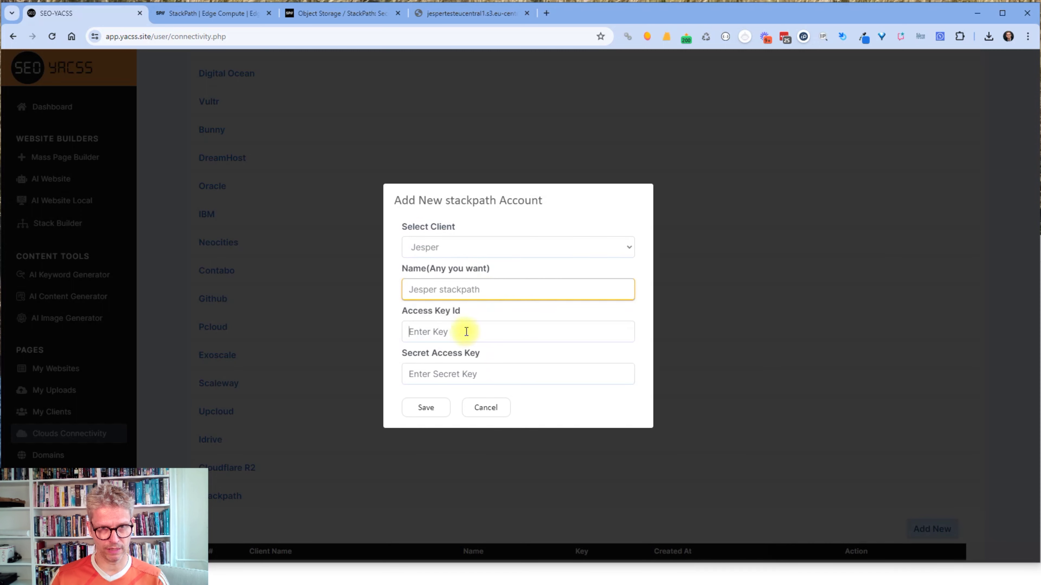
key("ctrl+v")
Paste the Secret Access Key from the note and save the Stackpath account.
key("alt+Tab")
left_click_drag(369, 299, 151, 295)
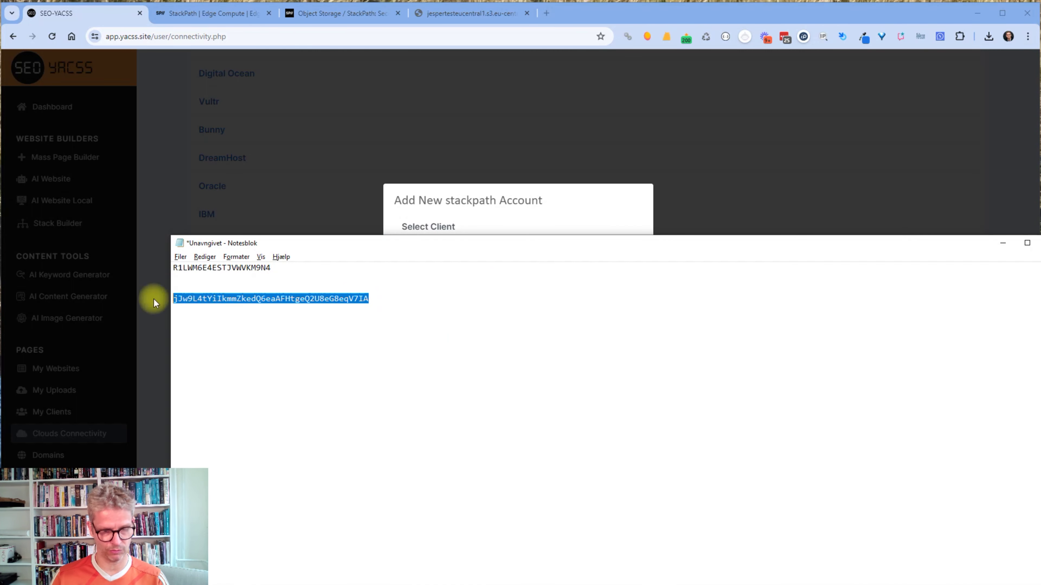
key("alt+Tab")
left_click(538, 371)
key("ctrl+v")
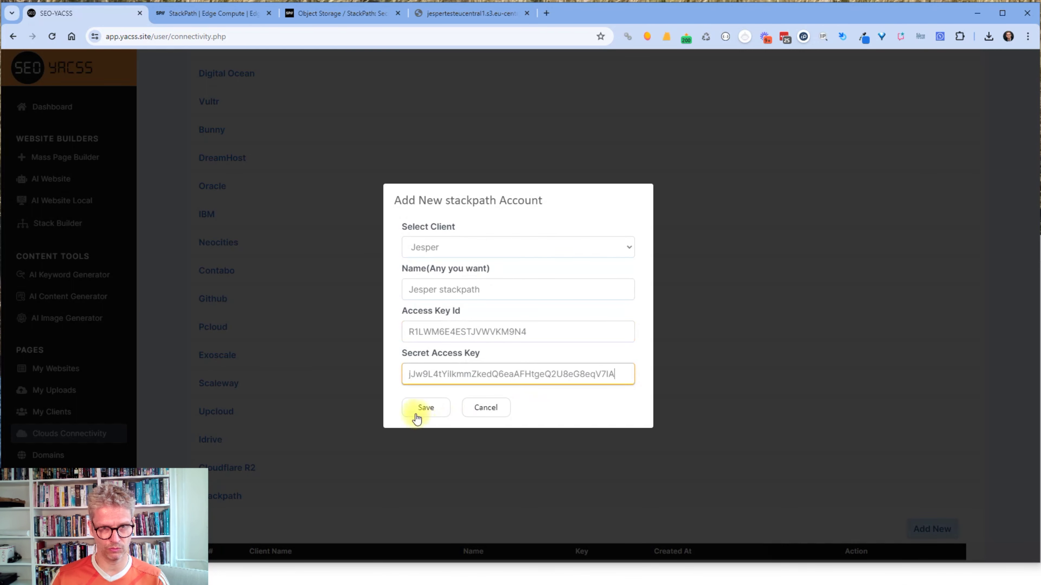
left_click(426, 408)
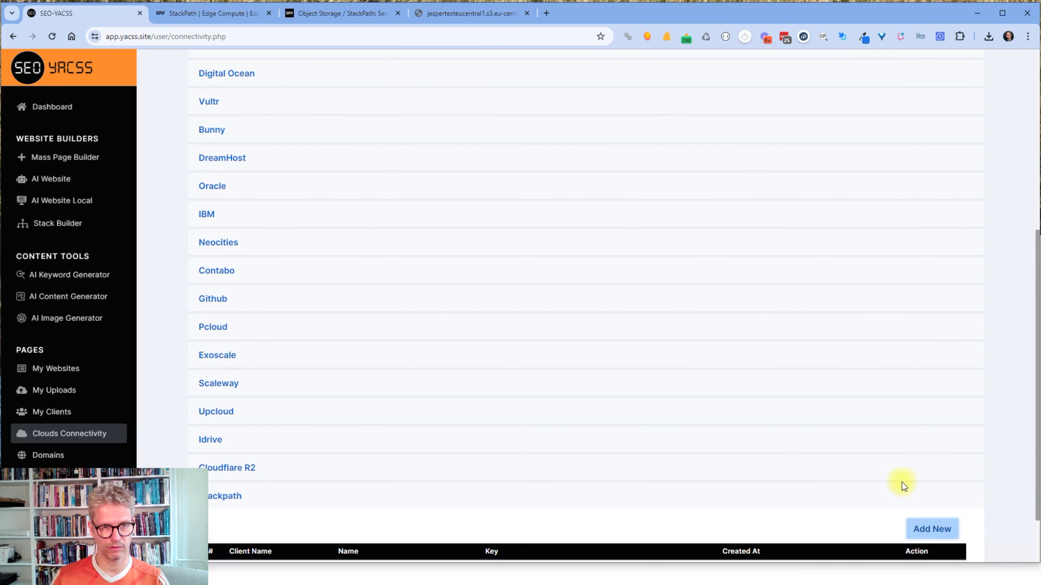
scroll(629, 477, "down", 2)
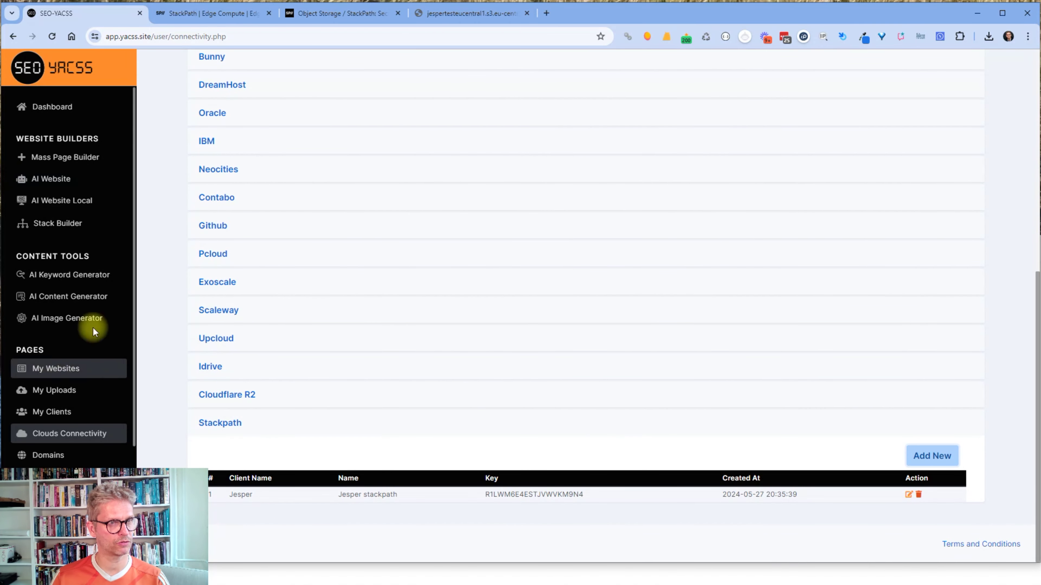
left_click(68, 157)
Set the meta title to 'stack test' and the website name to 'stack'.
left_click(268, 220)
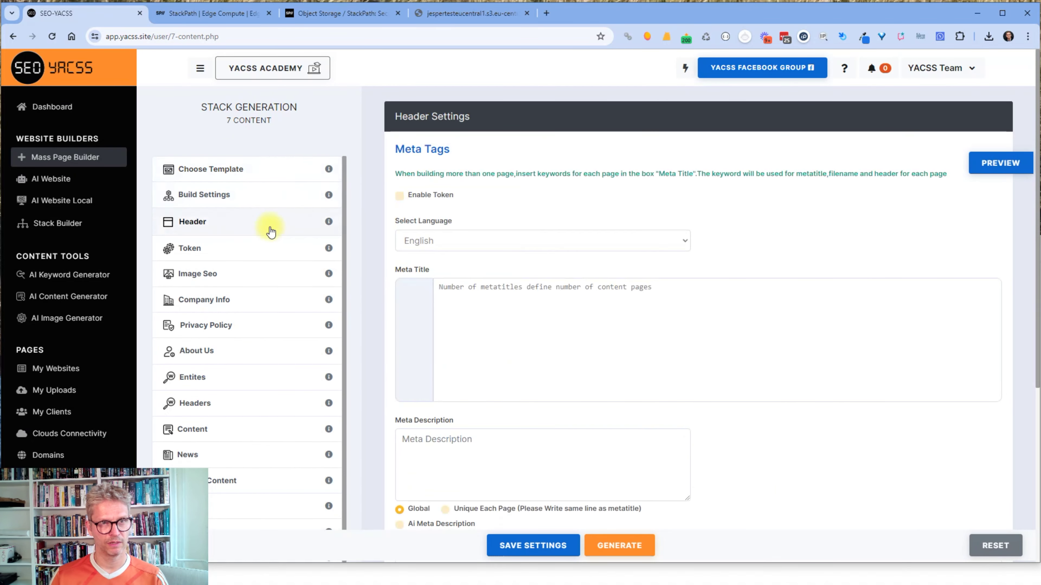
left_click(460, 302)
type("stac")
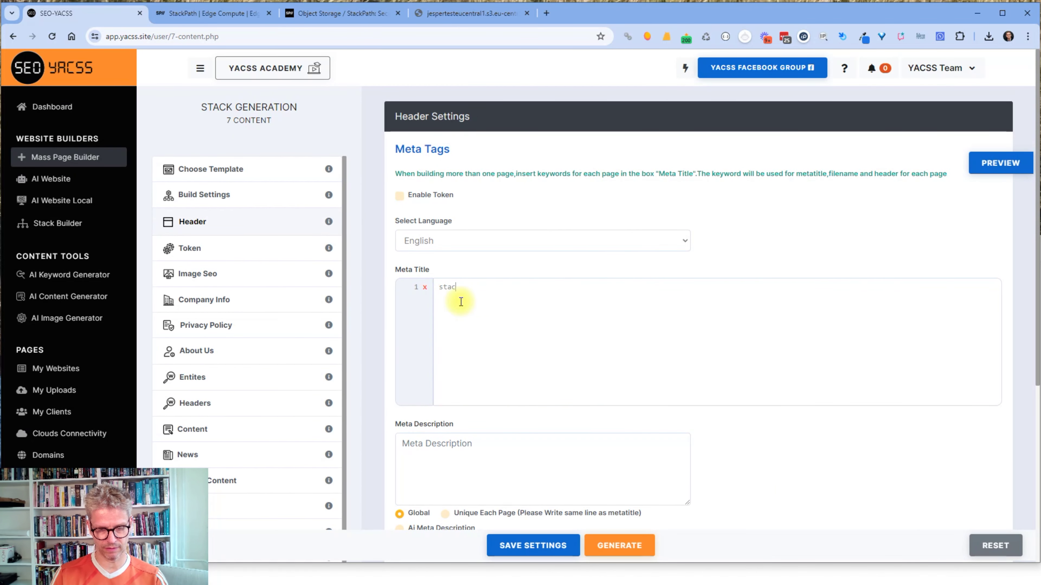
type("k test")
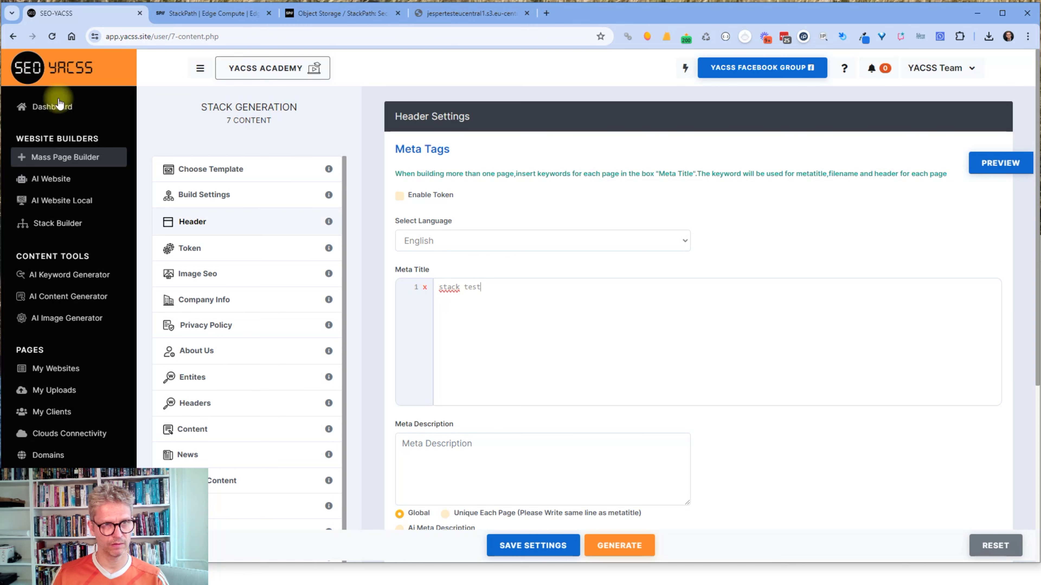
left_click(203, 196)
left_click(512, 286)
type("stack")
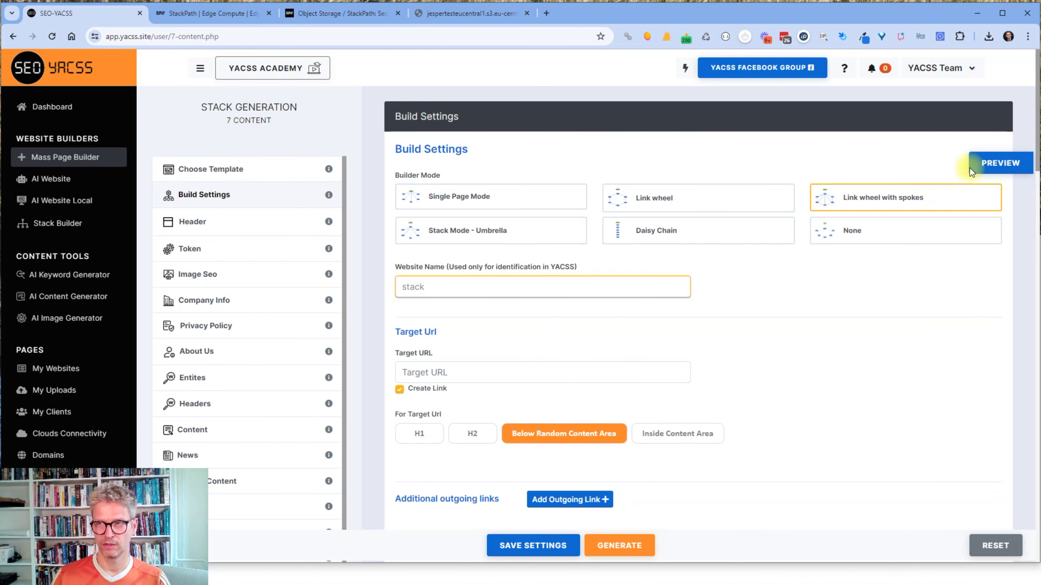
Preview the site, then generate its HTML files and dismiss the success message.
left_click(992, 163)
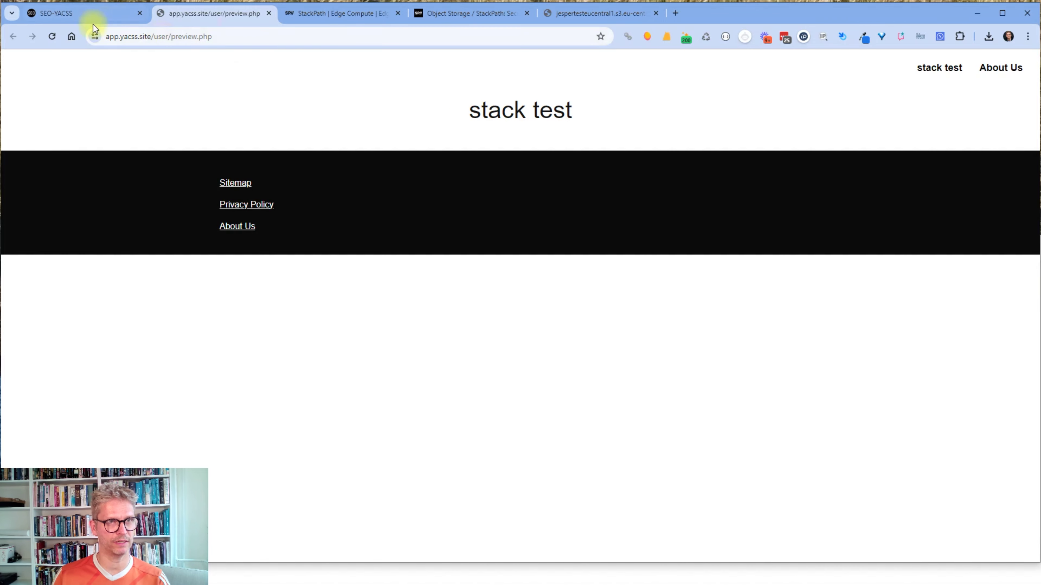
left_click(92, 16)
left_click(632, 542)
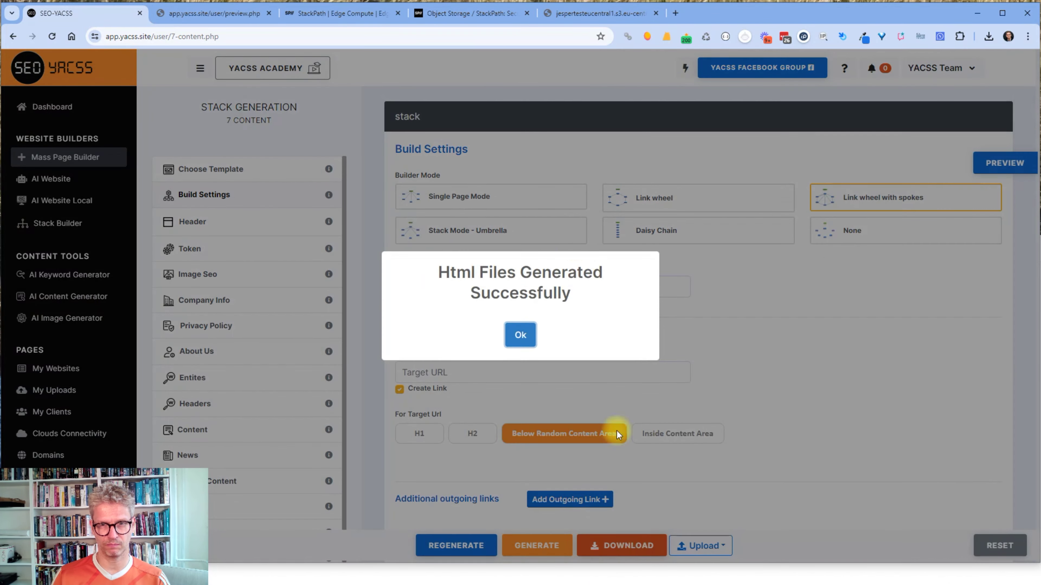
left_click(508, 343)
left_click(702, 545)
Target StackPath uploads with the saved account and the eu-central test bucket.
scroll(709, 520, "down", 10)
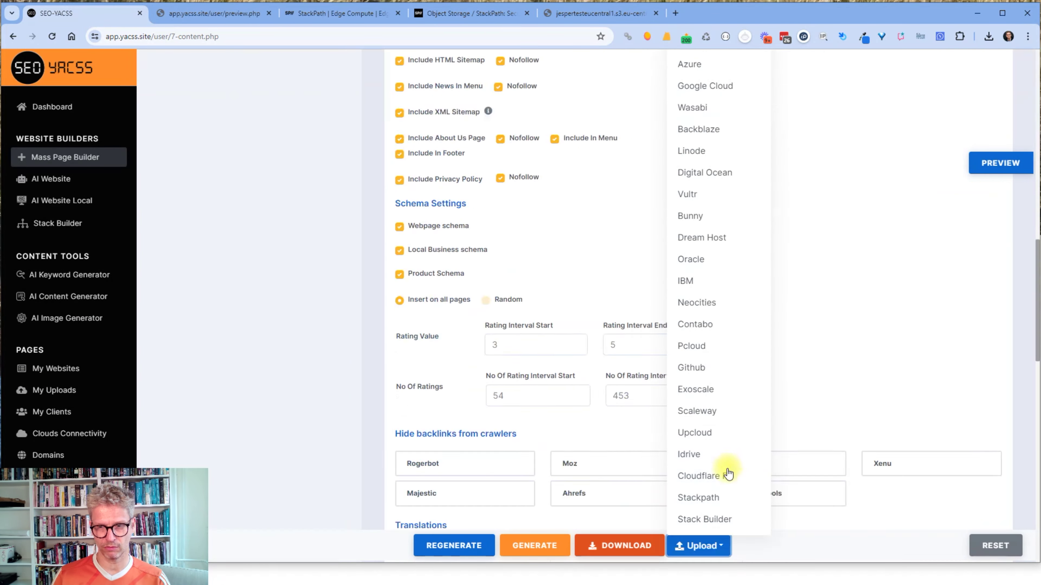
left_click(703, 496)
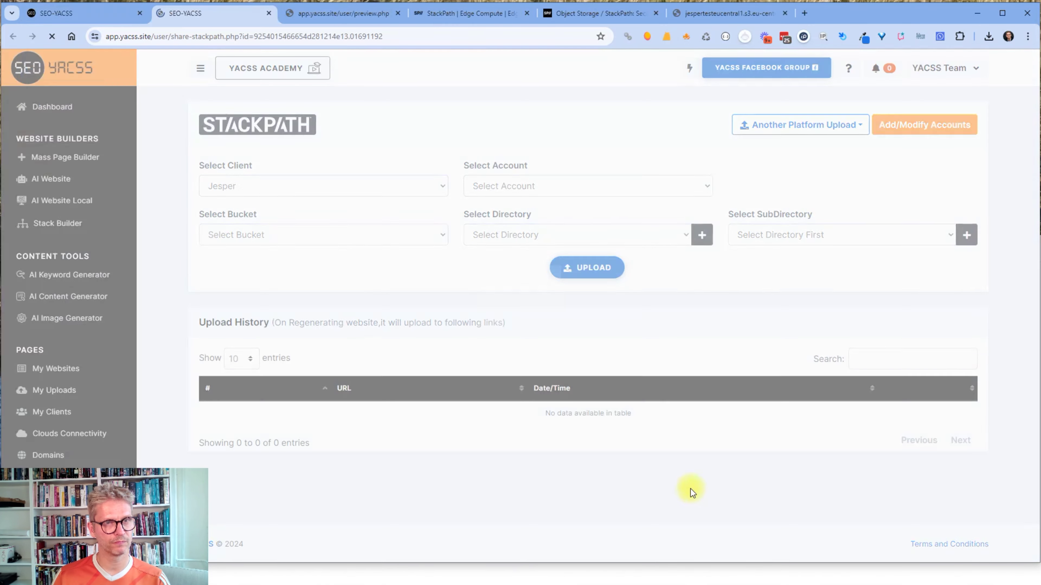
left_click(537, 184)
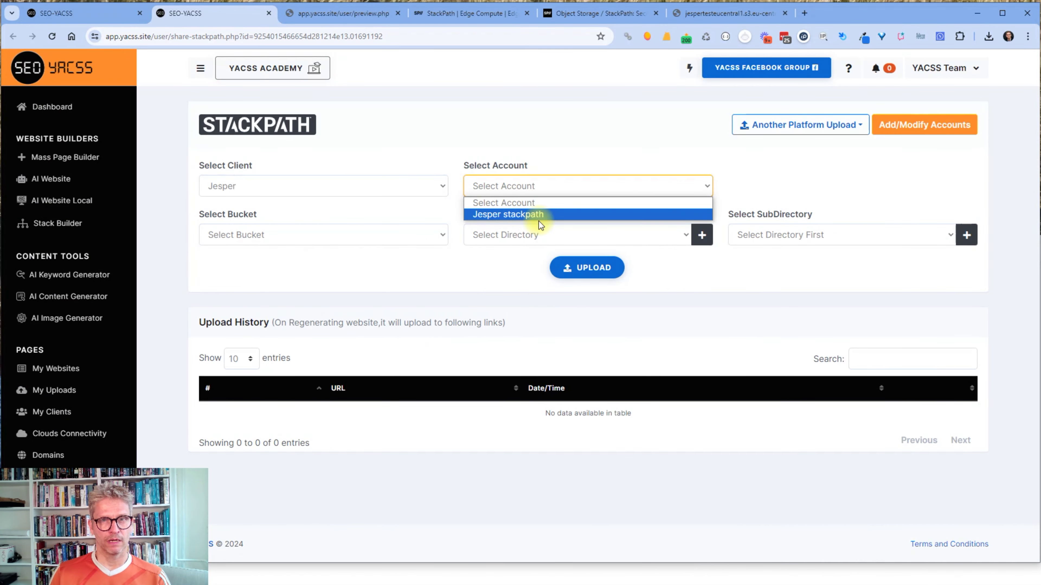
left_click(537, 214)
left_click(316, 235)
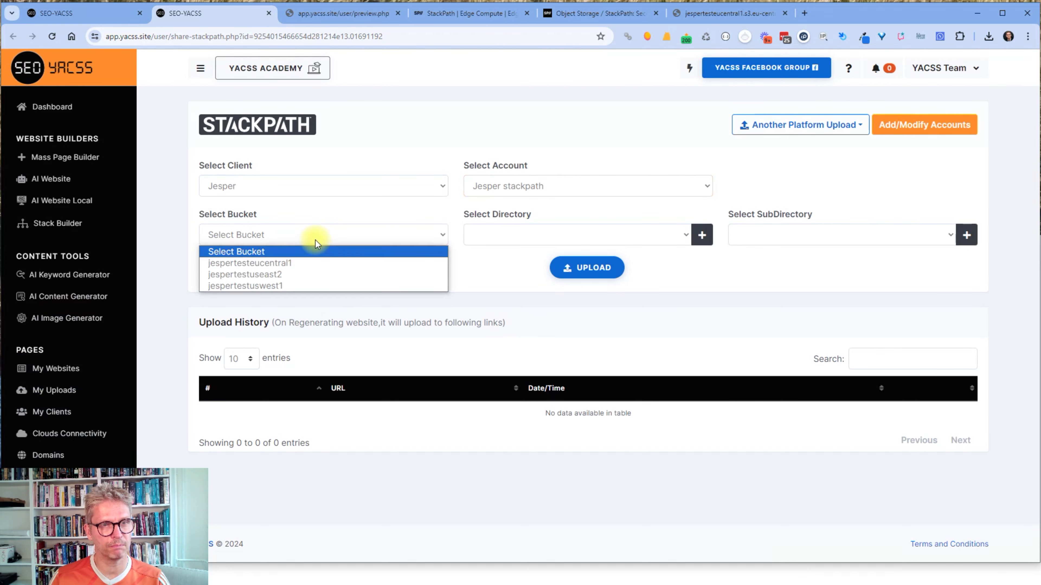
left_click(297, 263)
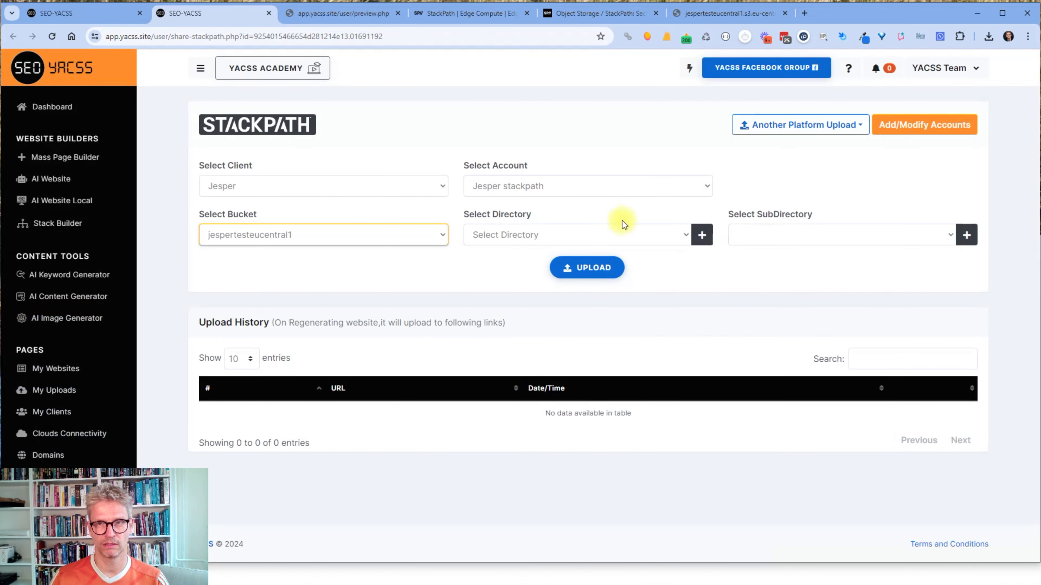
Create a new 'test' directory in the bucket and upload the site into it.
left_click(702, 235)
left_click(483, 333)
type("test1")
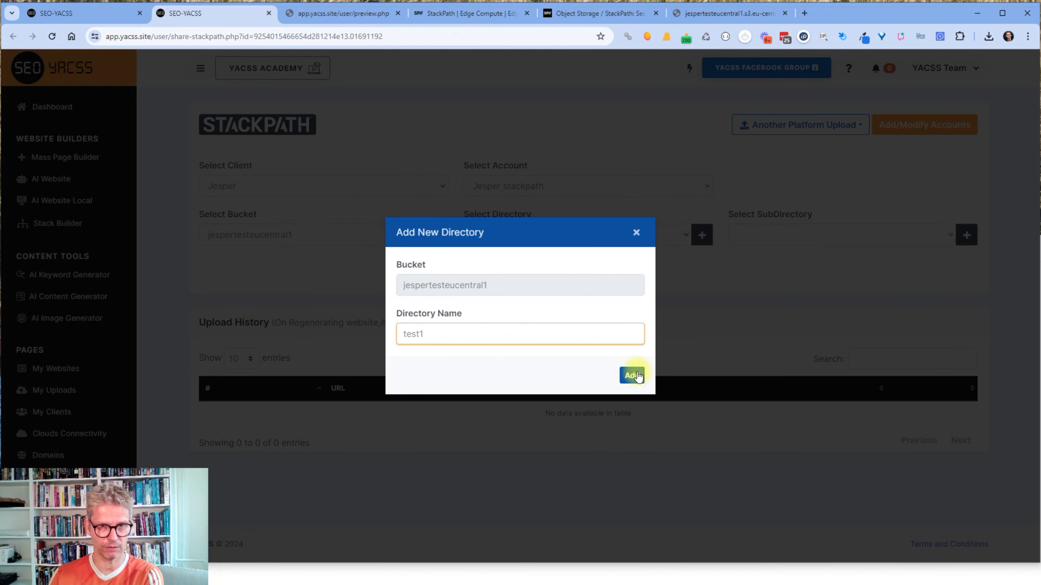
left_click(635, 375)
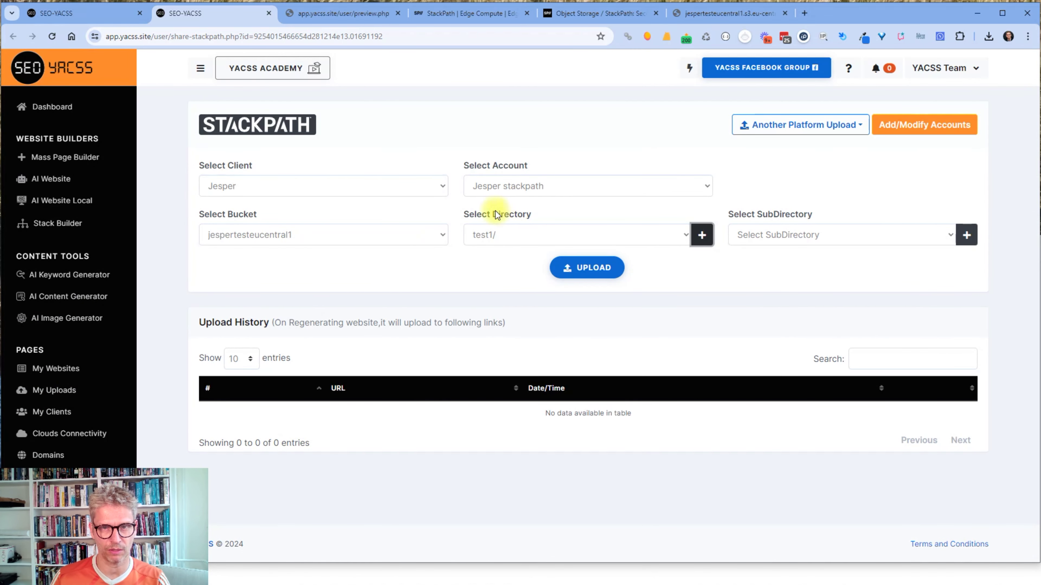
left_click(598, 282)
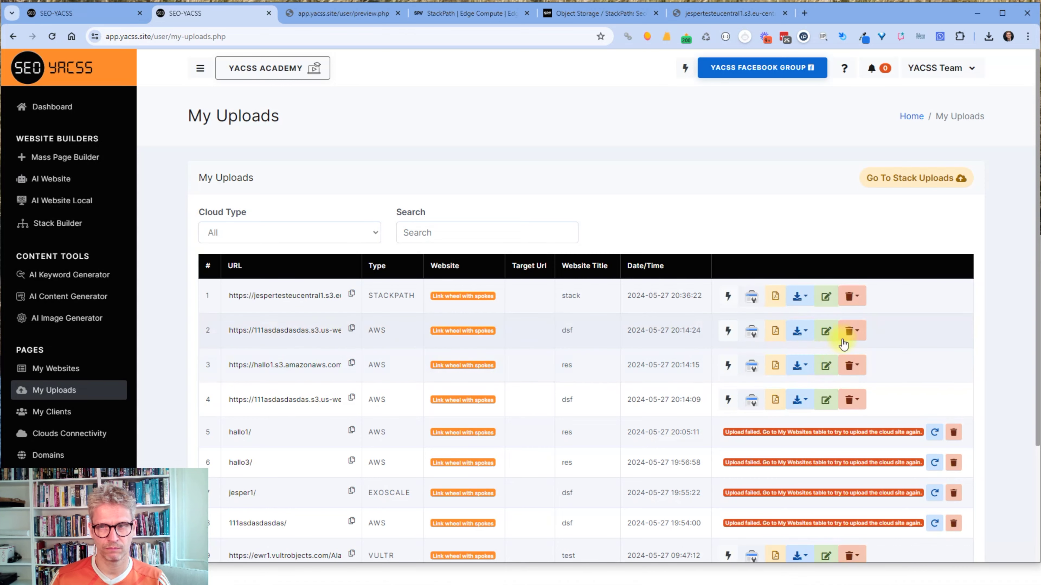
Copy the uploaded site's StackPath URL and load the live test1/index.html page in a new tab.
left_click(351, 295)
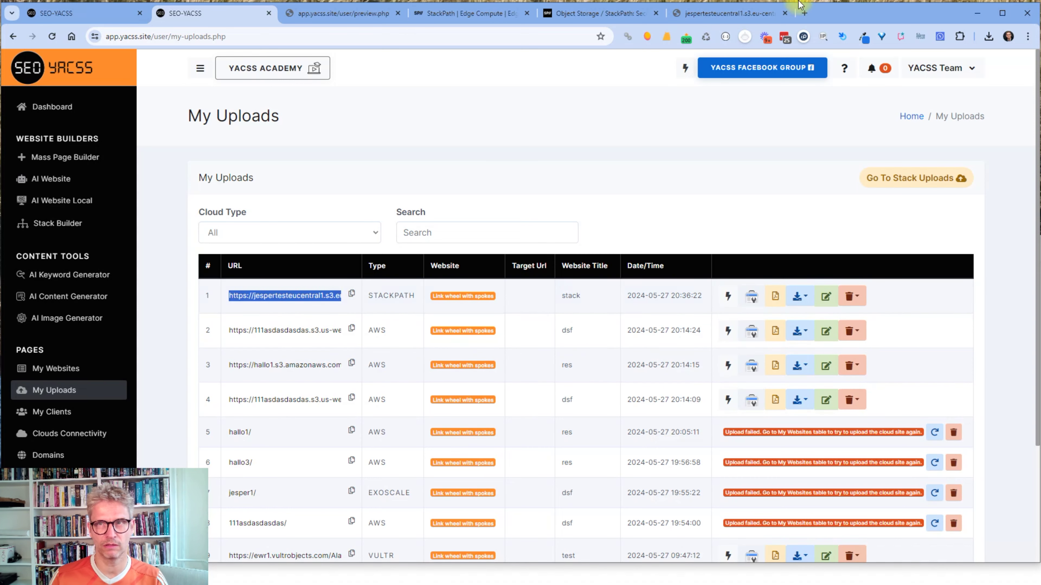
left_click(804, 13)
type("https://jespertesteucentral1.s3.eu-central.stackpathstorage.com/test1/index.html")
key("Return")
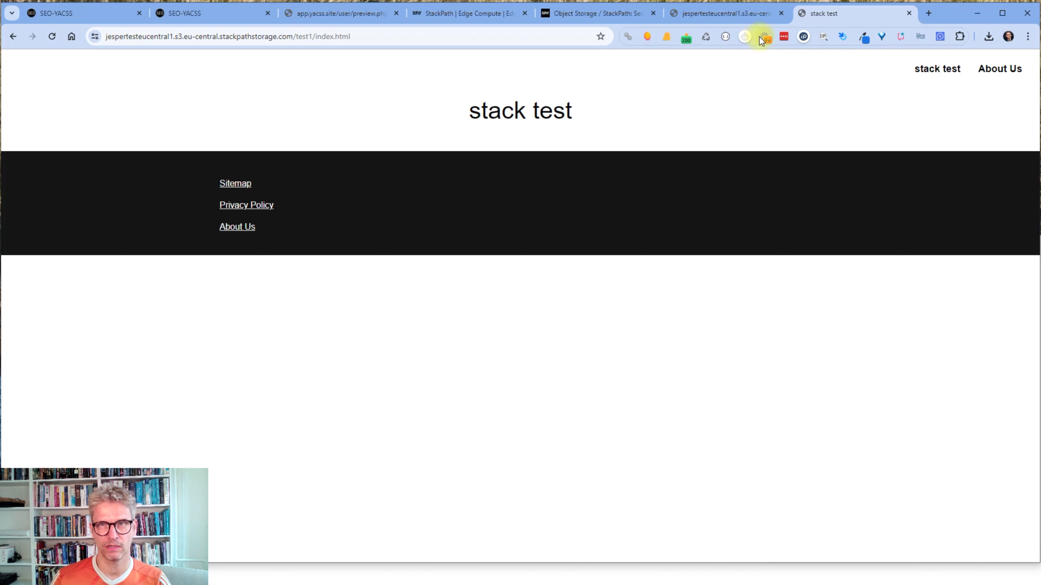
left_click(647, 32)
Check Mangools metrics for the exact page URL, then select the bucket name in the address.
left_click(612, 106)
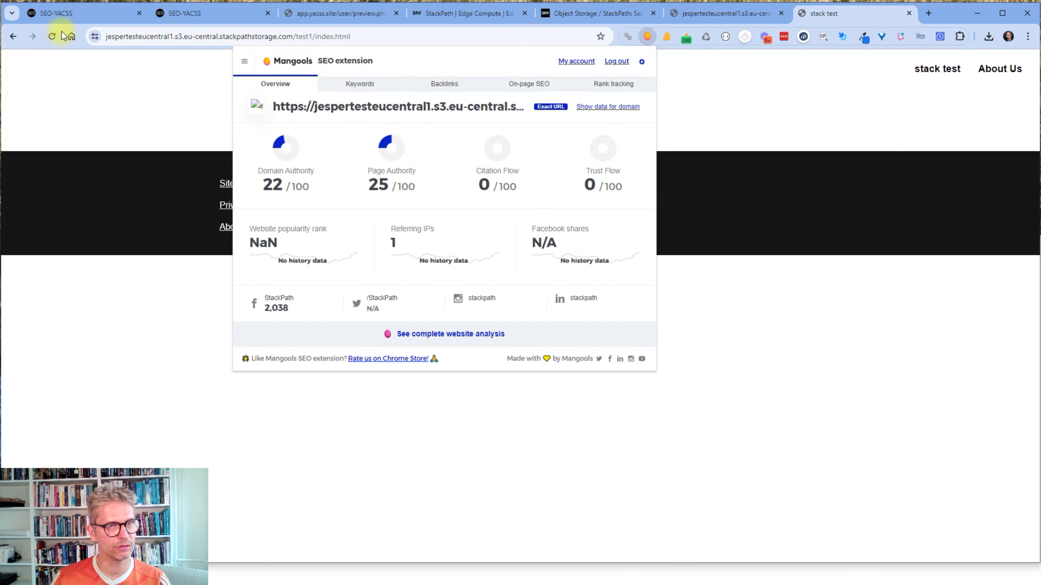
left_click(109, 36)
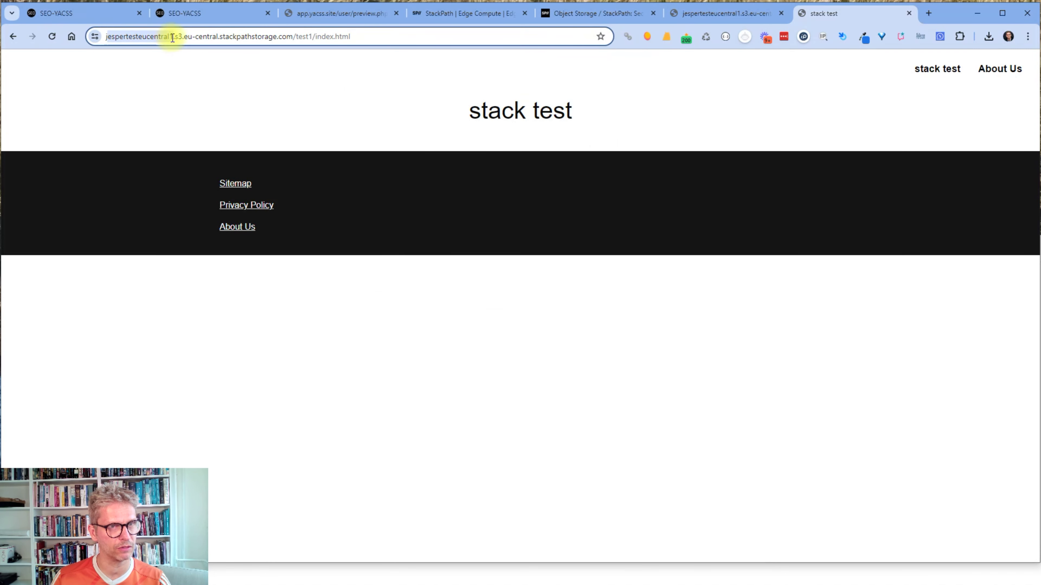
double_click(169, 37)
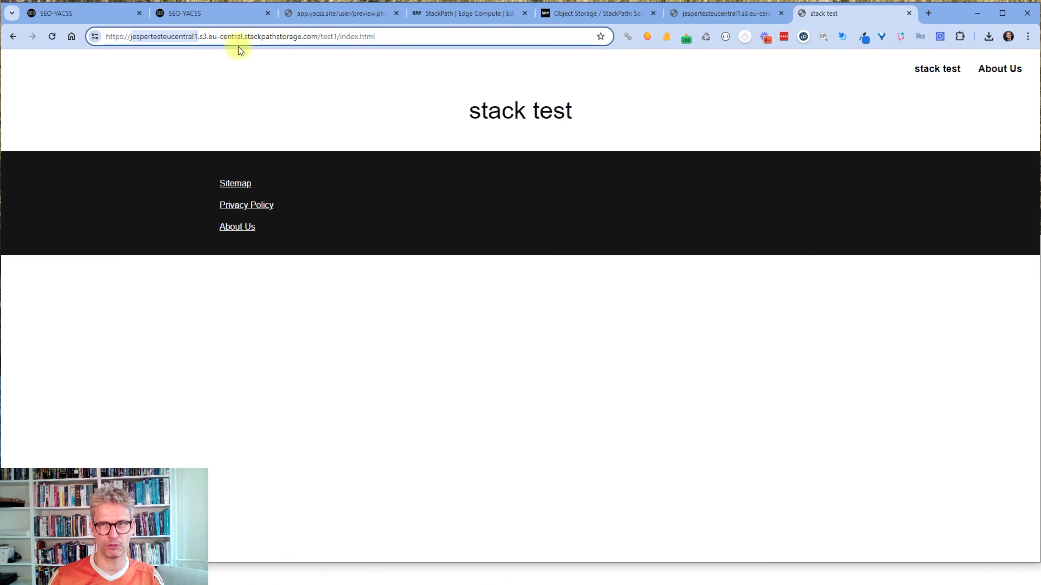
Reload the Mangools data, highlight Domain Authority 22 and Page Authority 25, and close it.
left_click(650, 36)
left_click(623, 105)
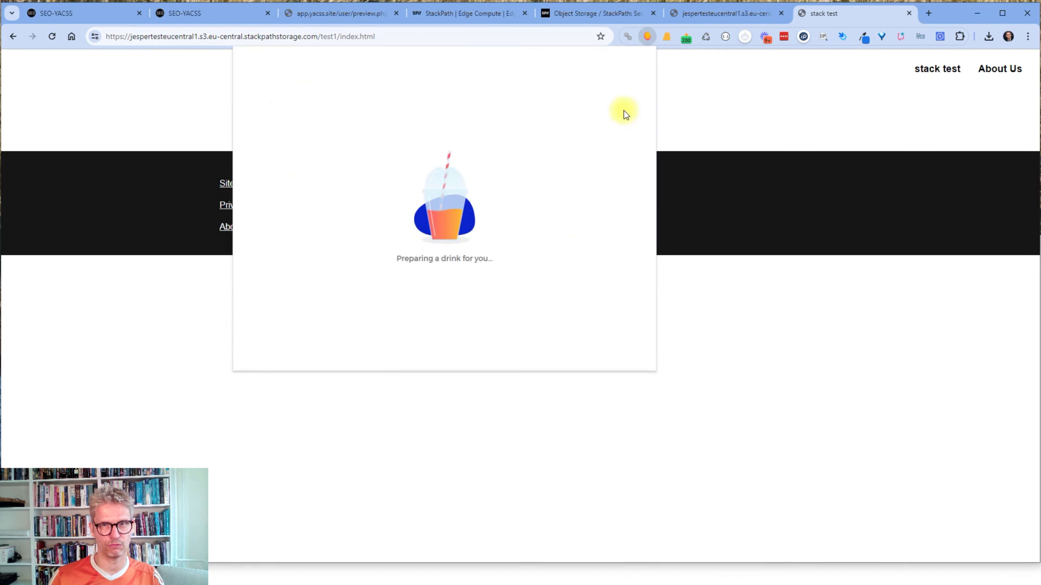
double_click(272, 186)
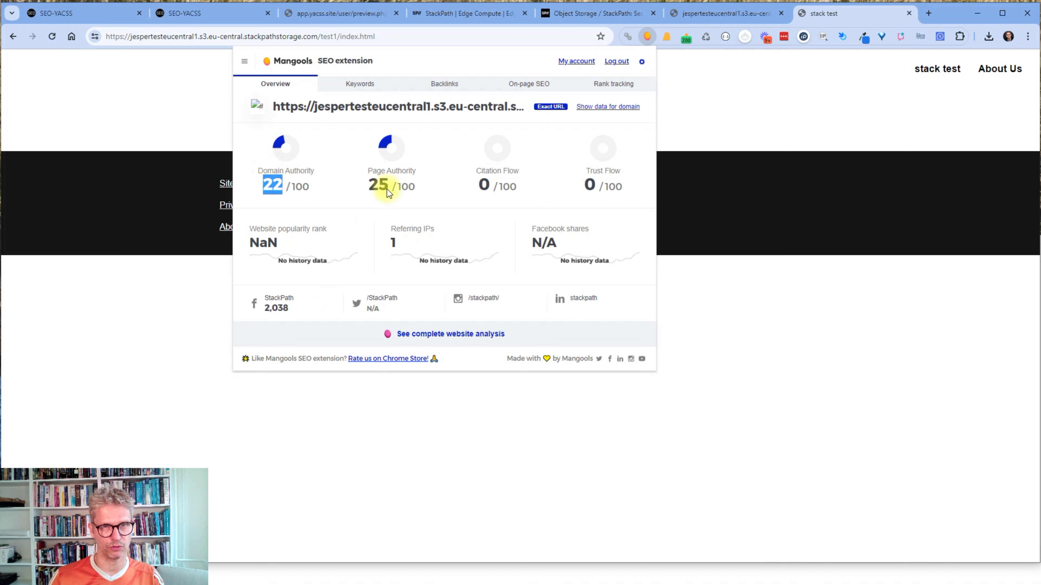
double_click(379, 186)
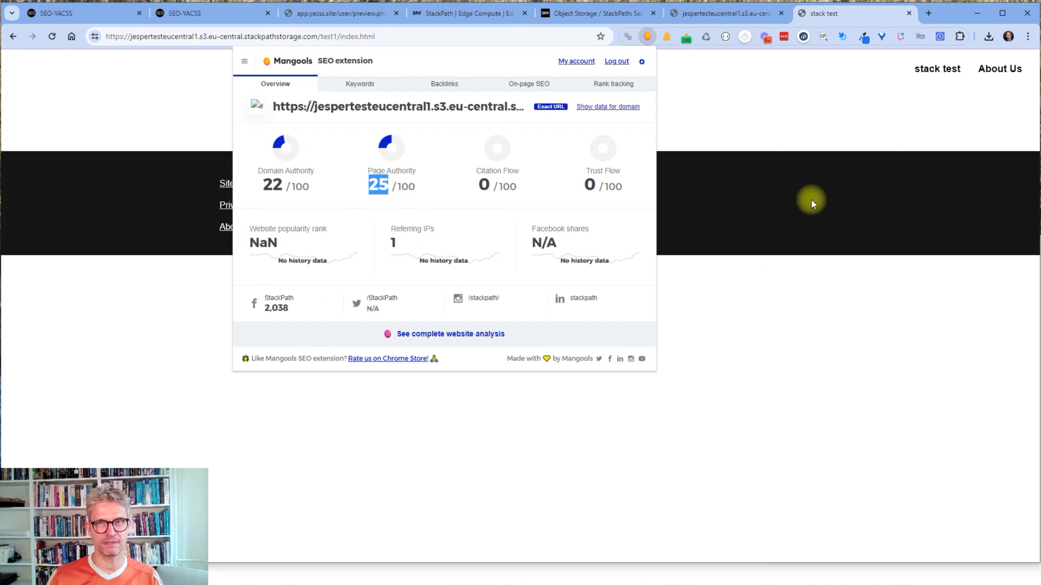
left_click(741, 203)
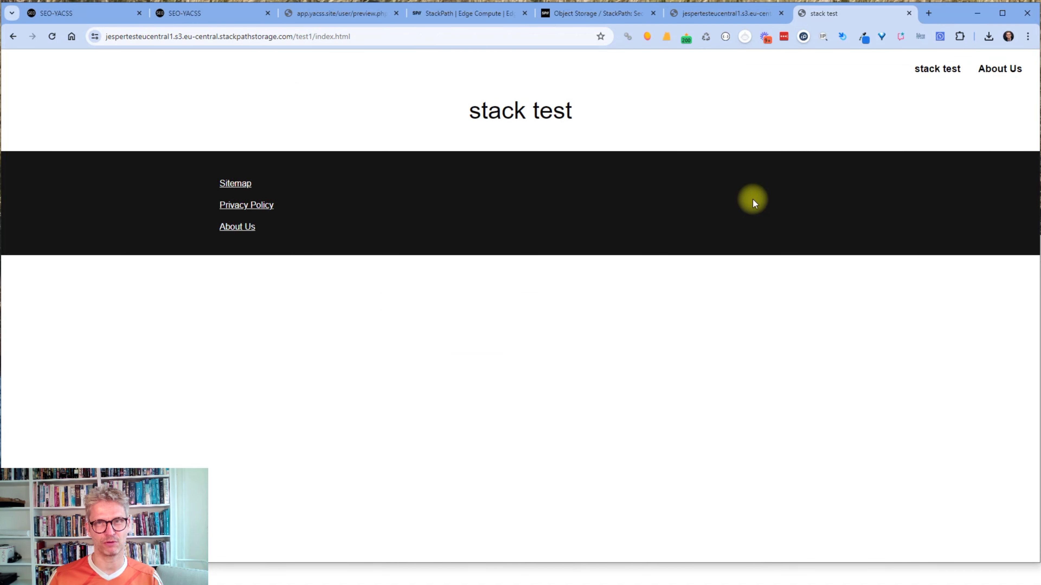